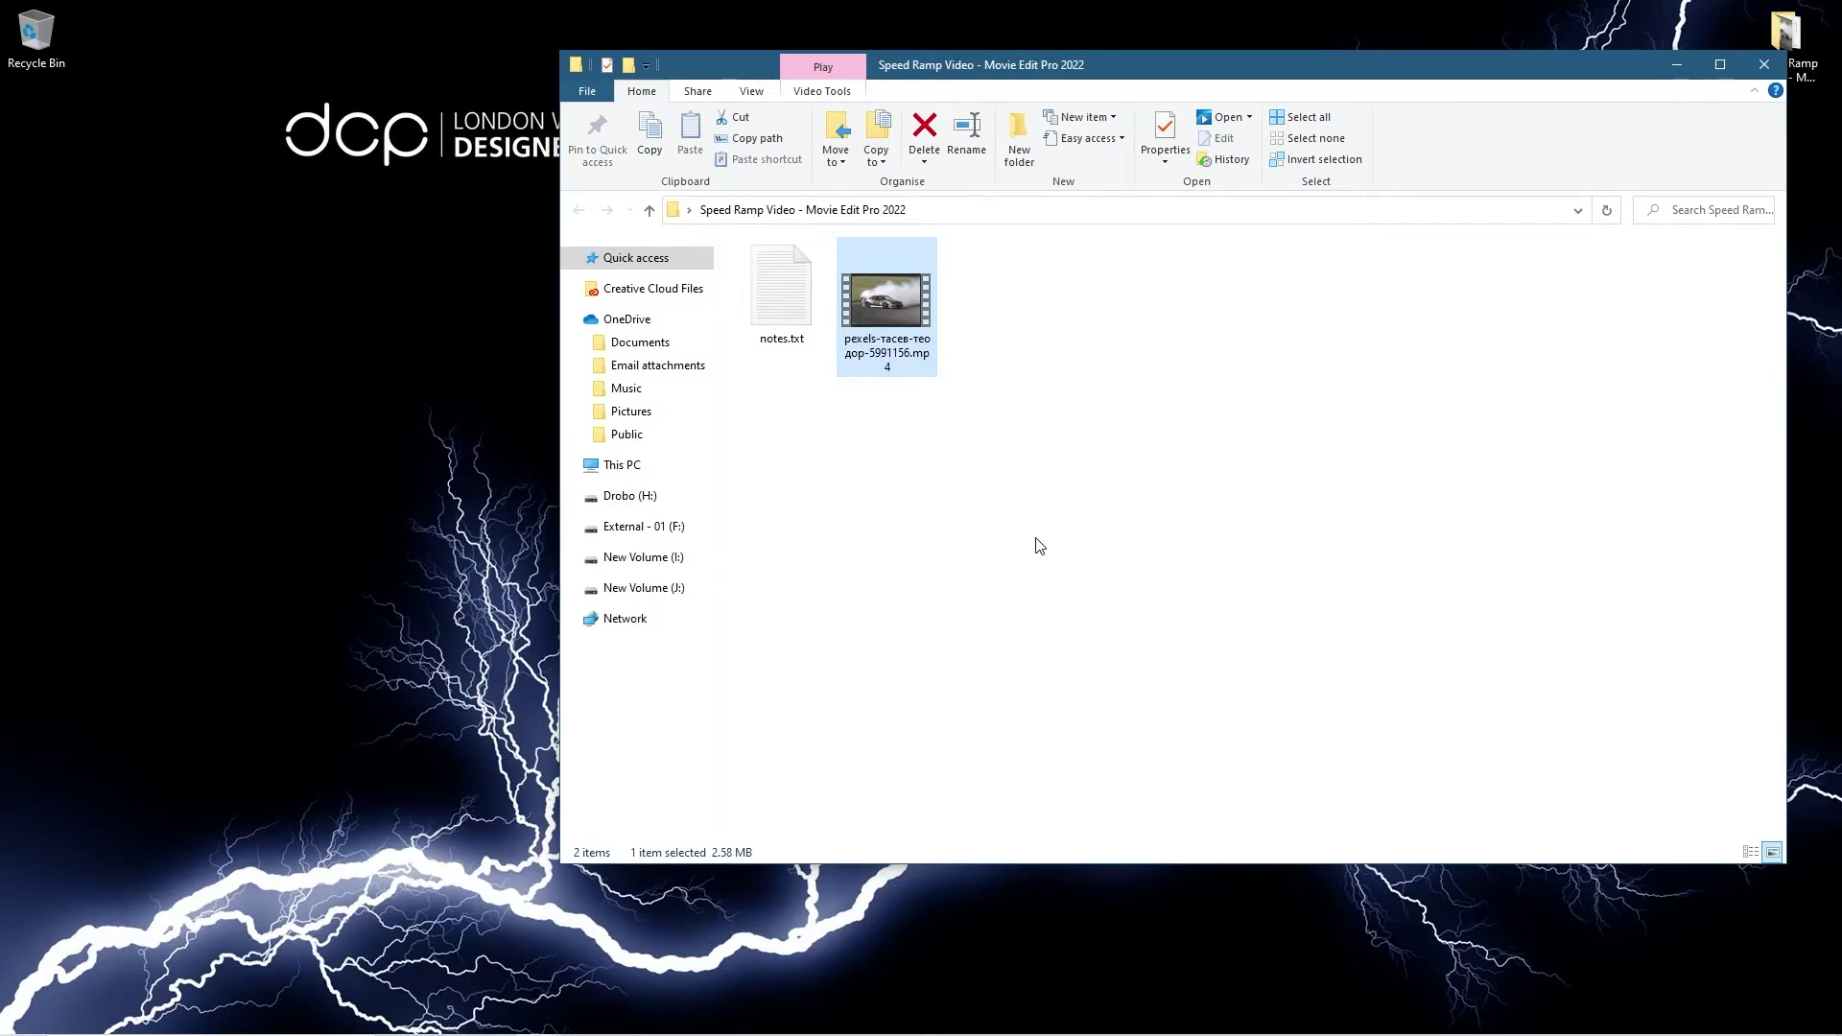
Switch from the Speed Ramp Video folder to Movie Edit Pro Premium from the taskbar.
click(1532, 1019)
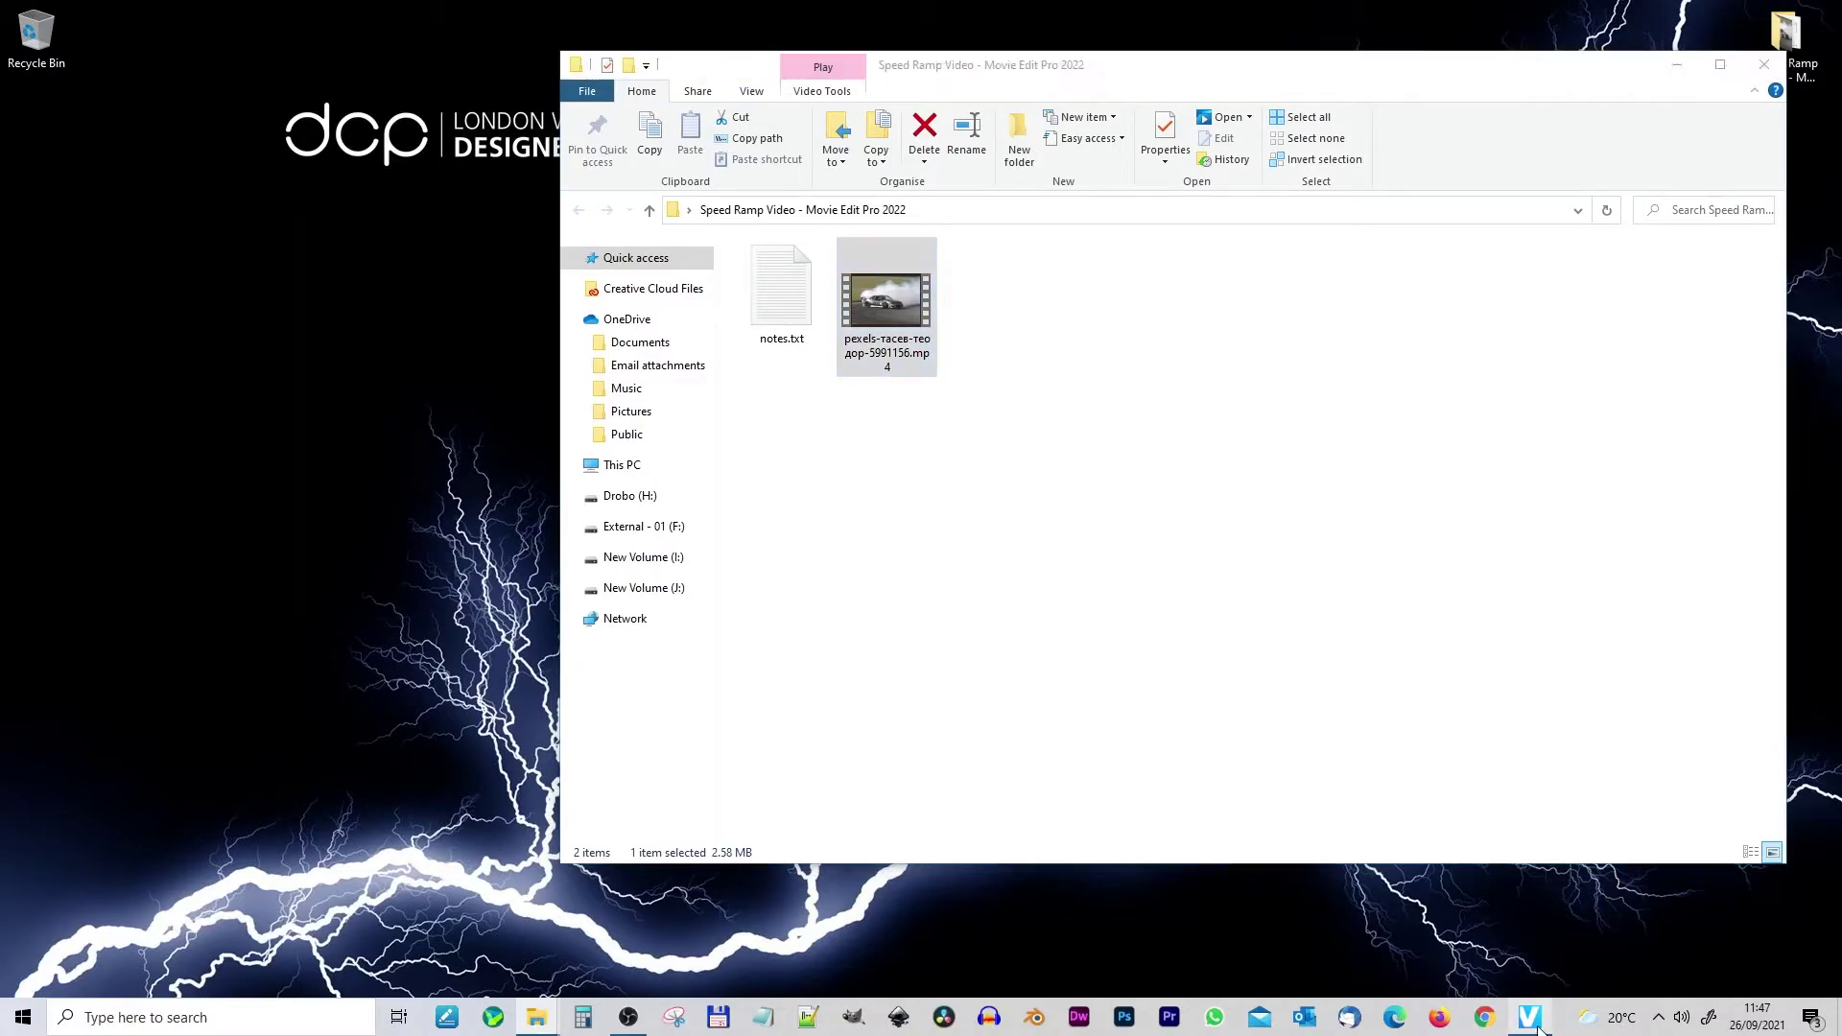
Create a new project with the drift-car mp4 on track 1, adjusted to its resolution.
click(205, 42)
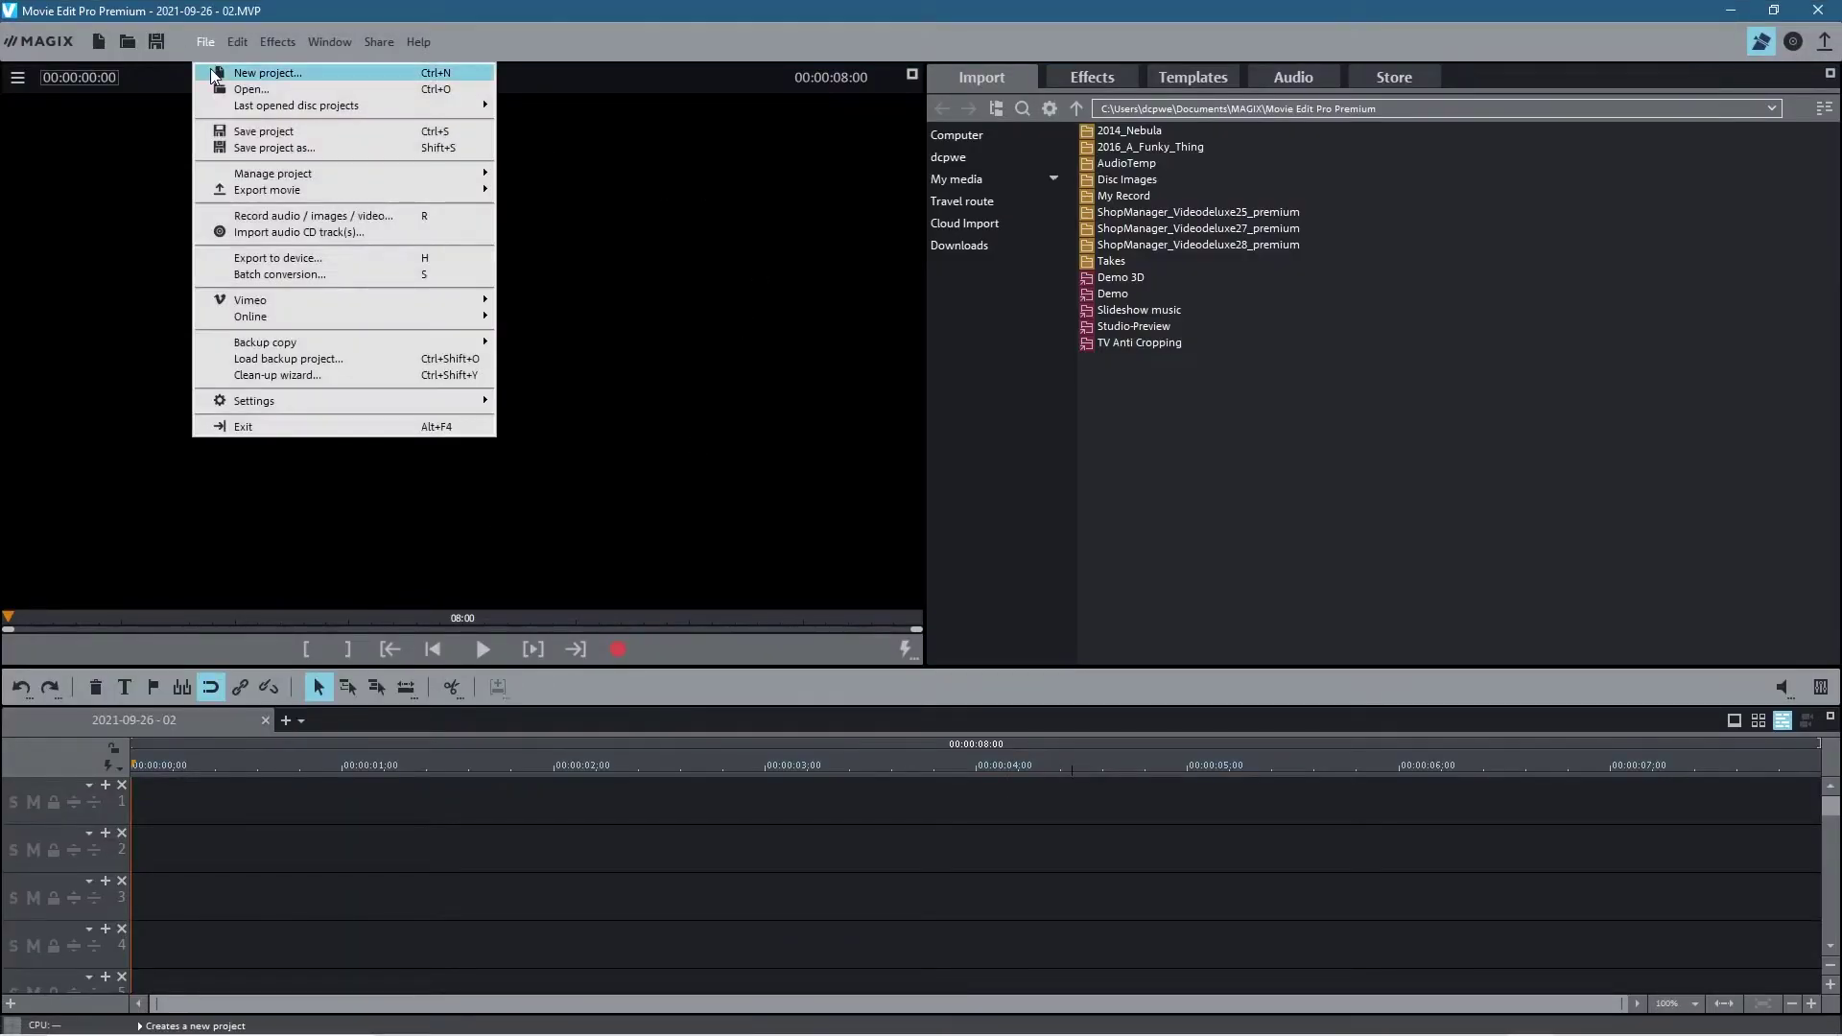
click(214, 74)
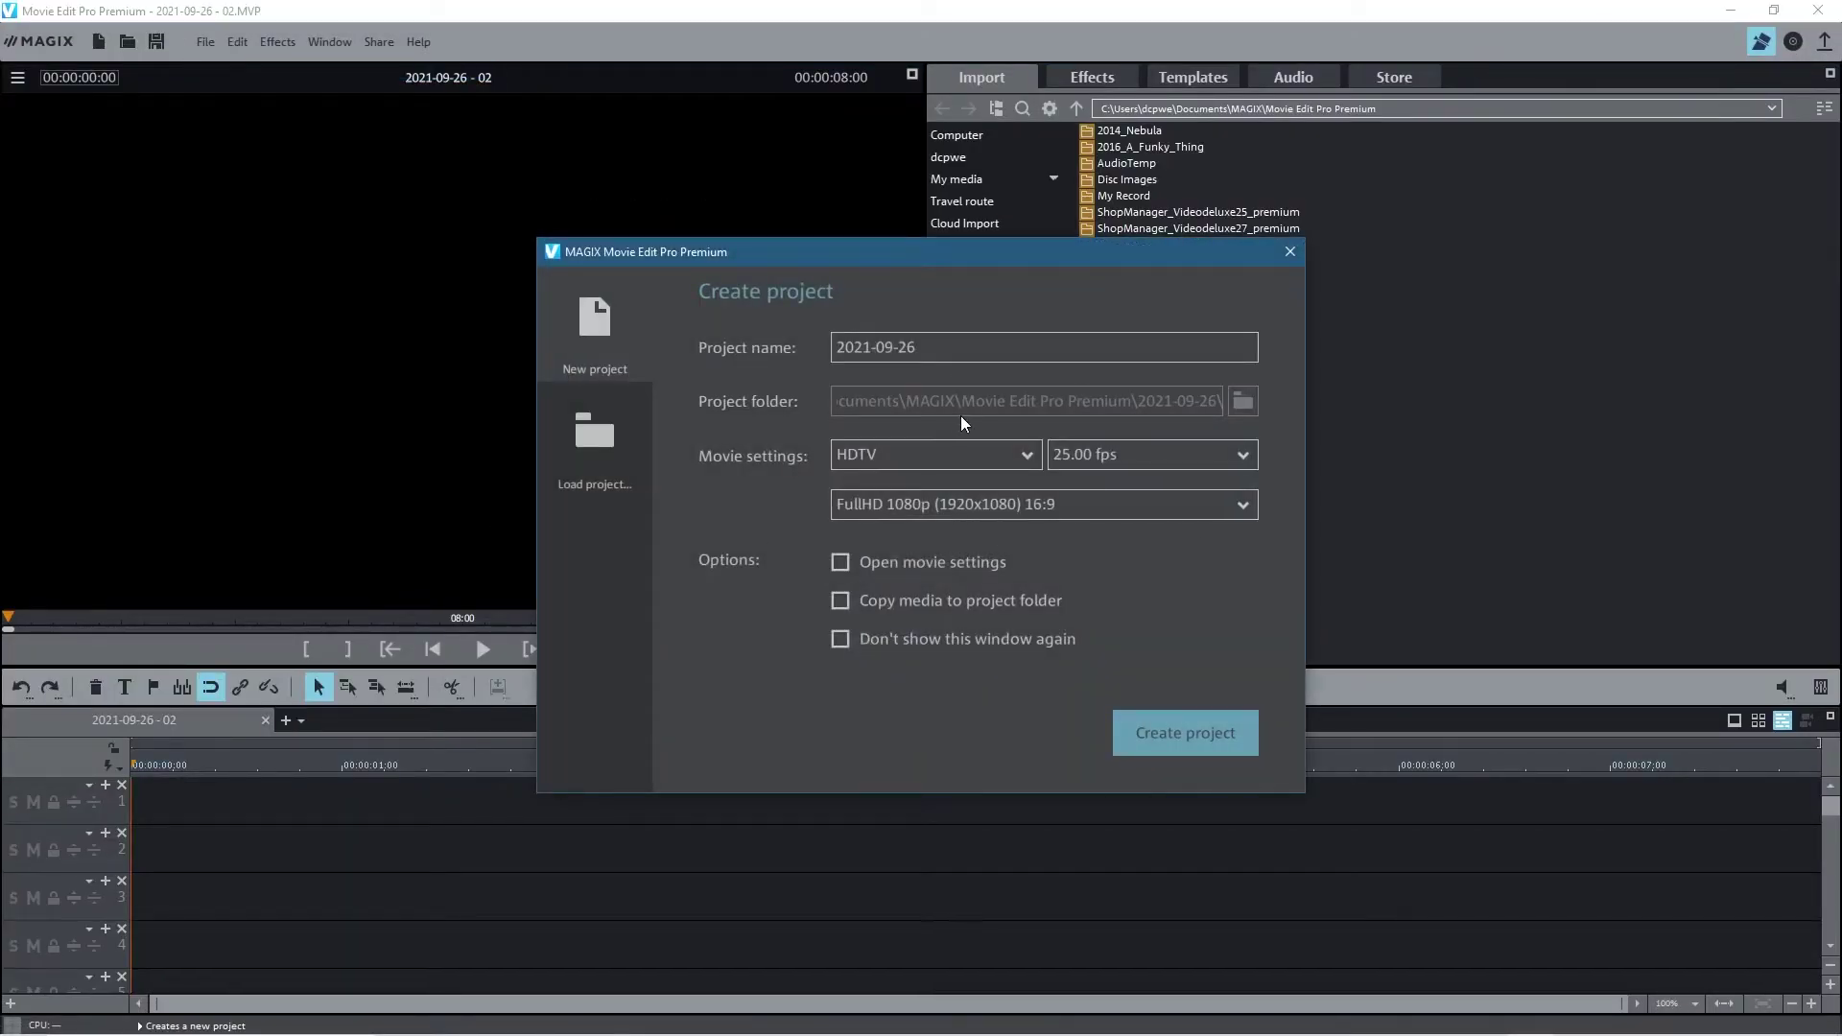
click(1163, 726)
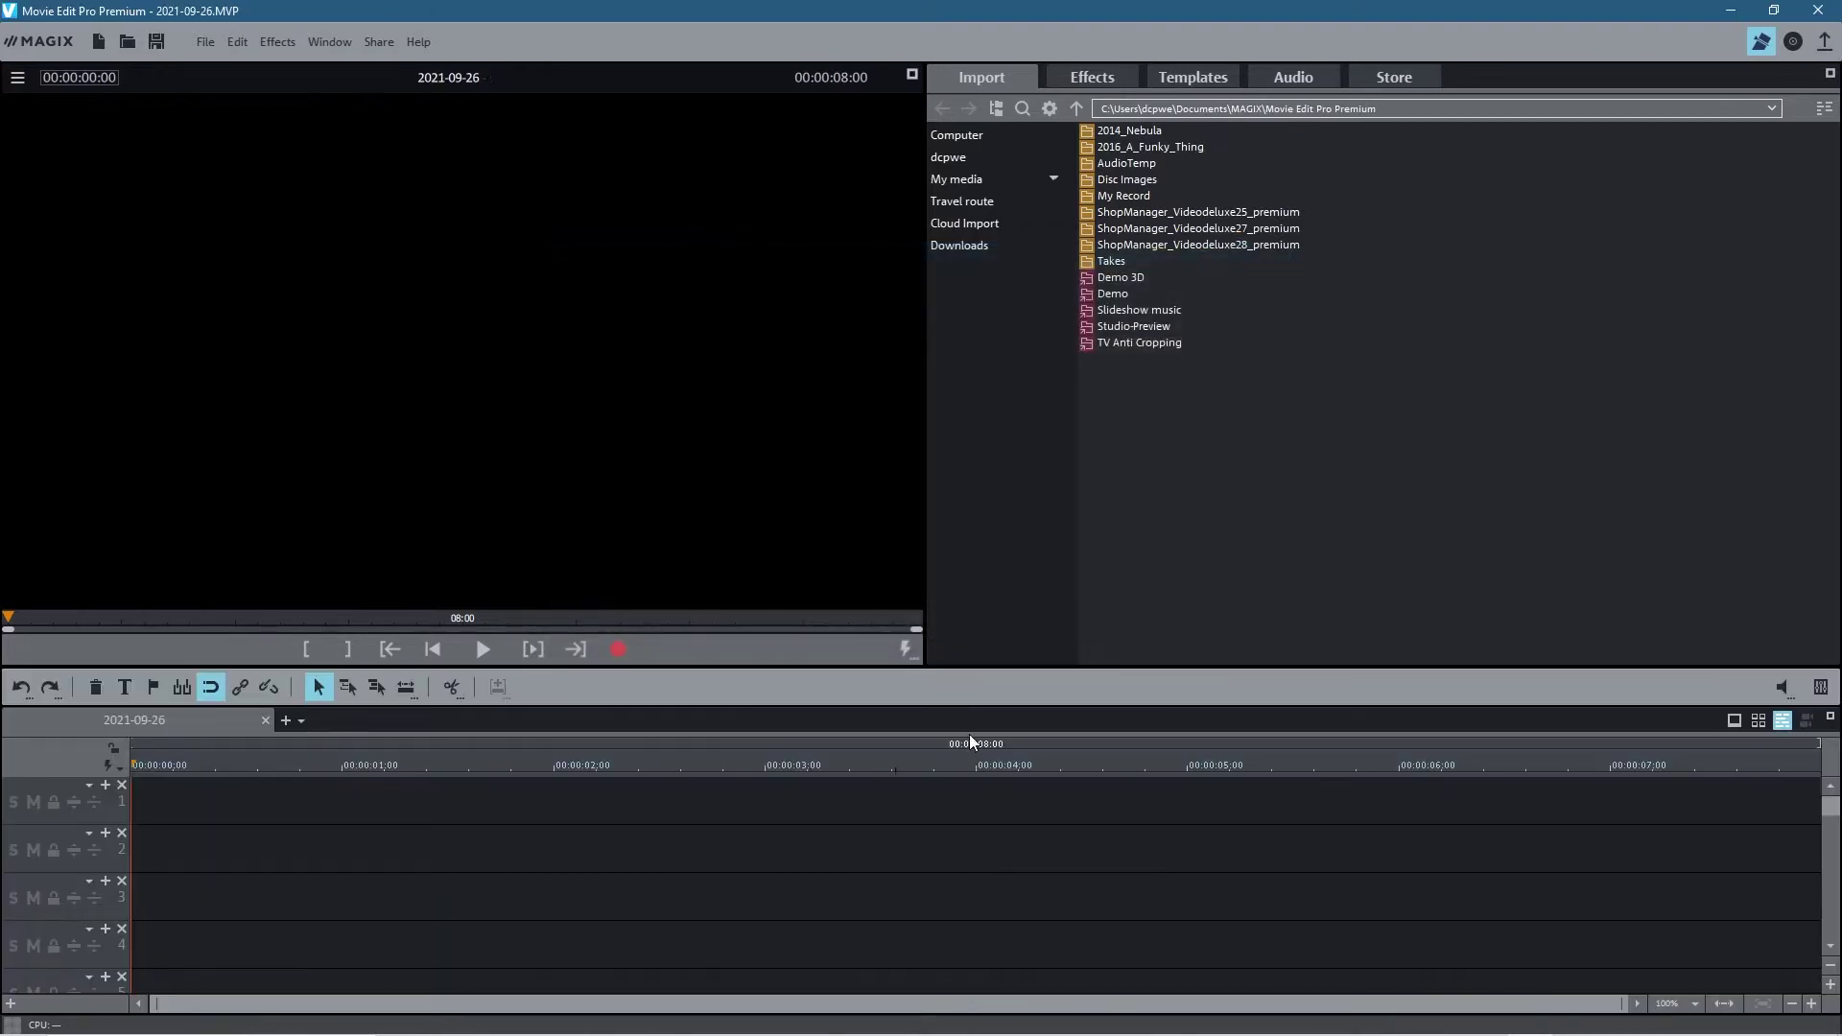
key(alt+Tab)
drag(866, 257, 228, 825)
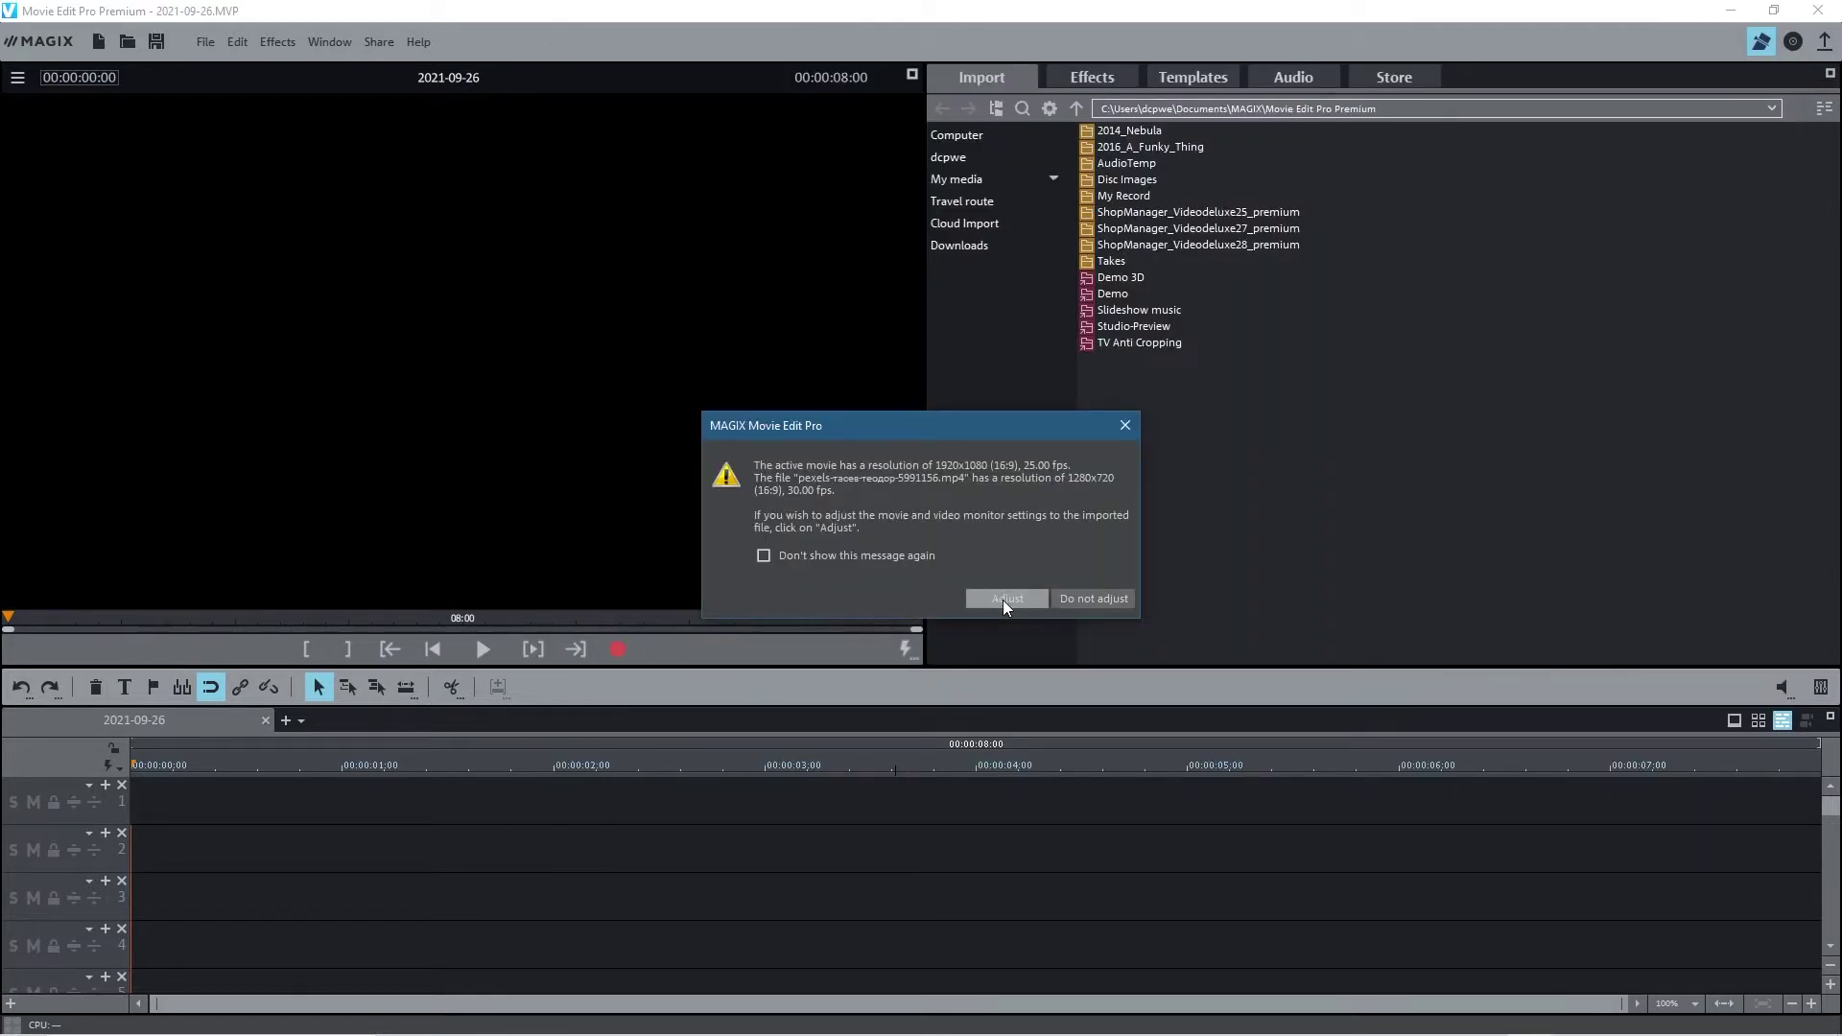
click(993, 595)
Preview the first three seconds of the drift-car clip and select it on track 1.
click(219, 765)
click(380, 766)
drag(380, 766, 6, 671)
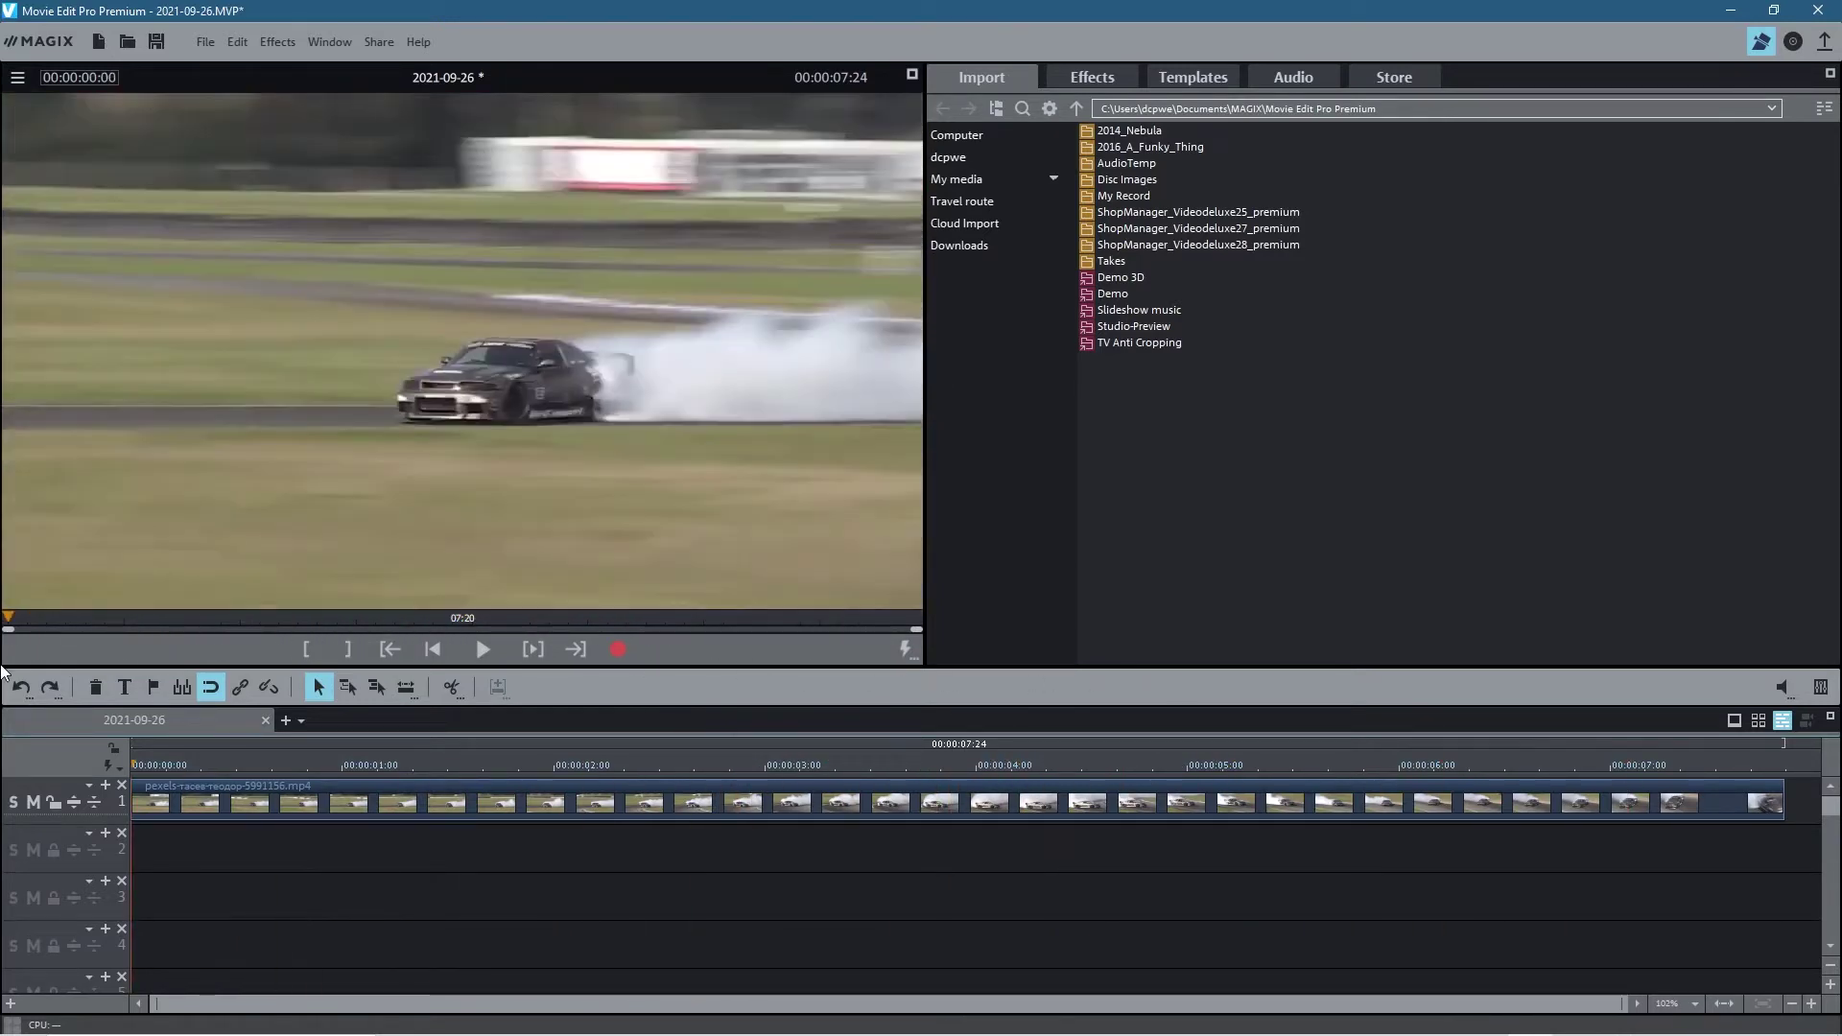
click(485, 777)
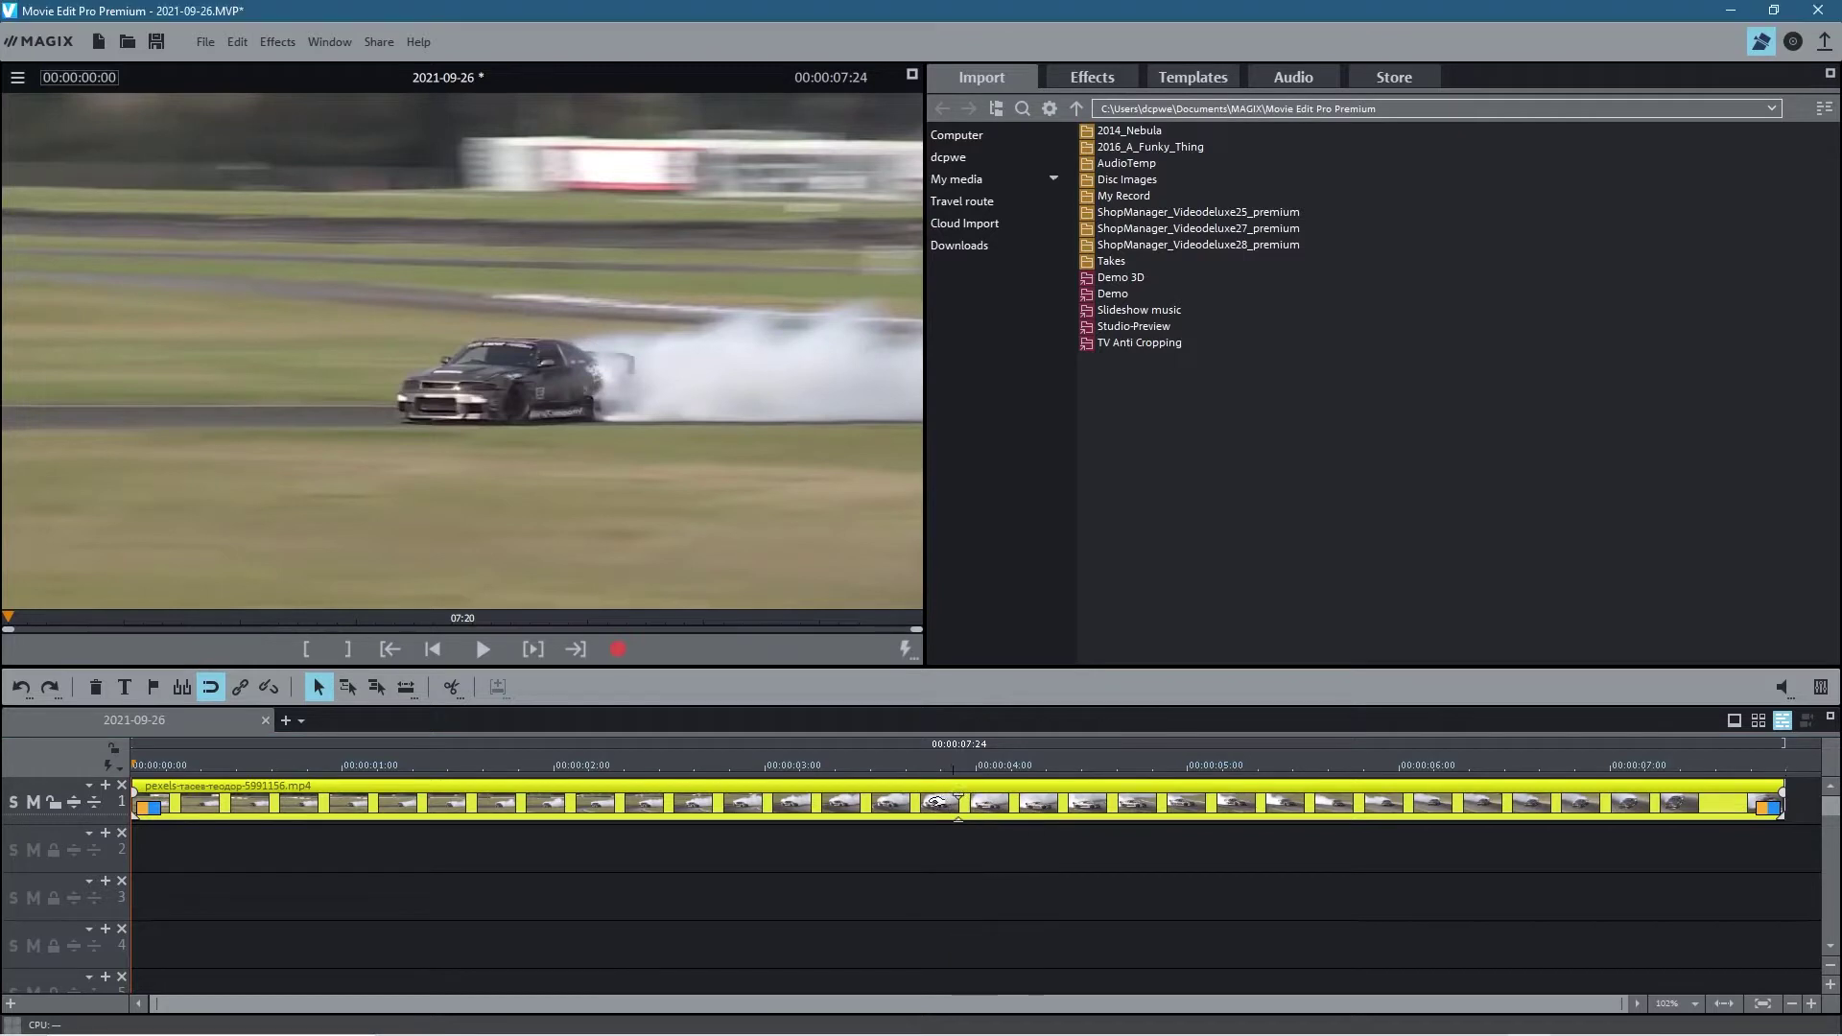
Add the Speed effect to the clip with a keyframed Play Speed track and its curve shown.
drag(317, 758, 119, 758)
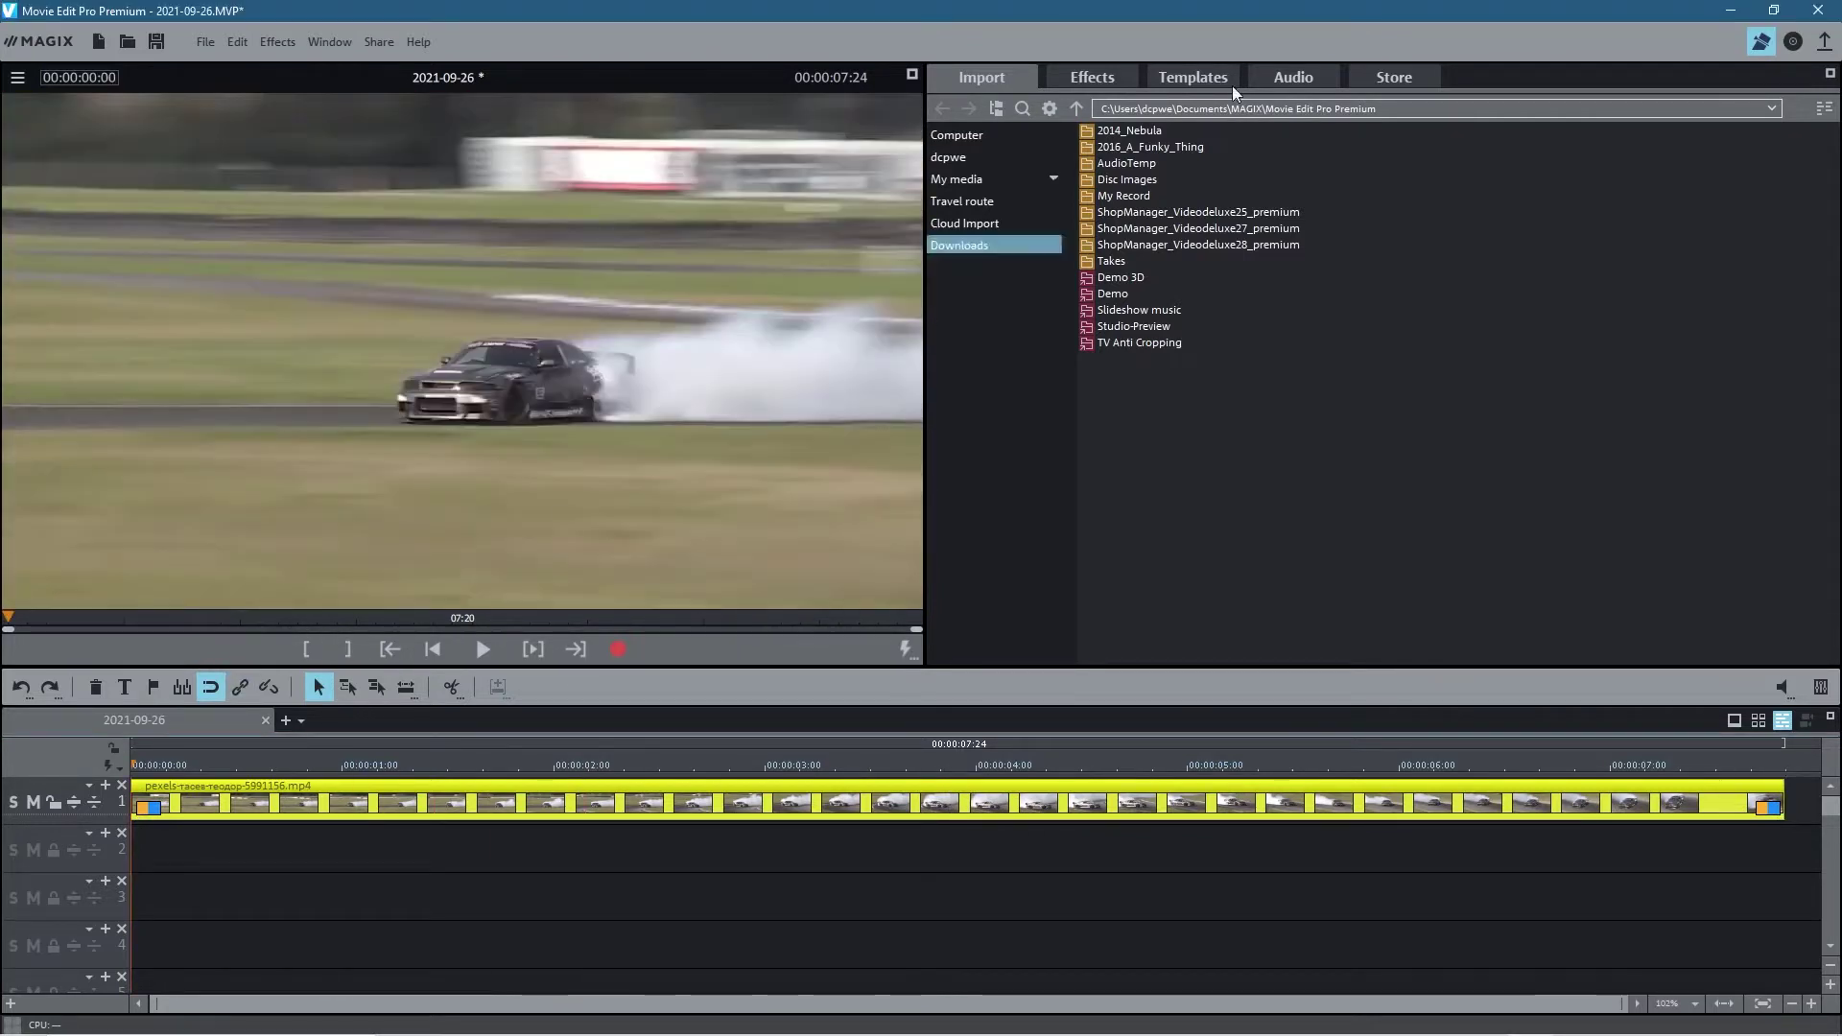
click(1092, 77)
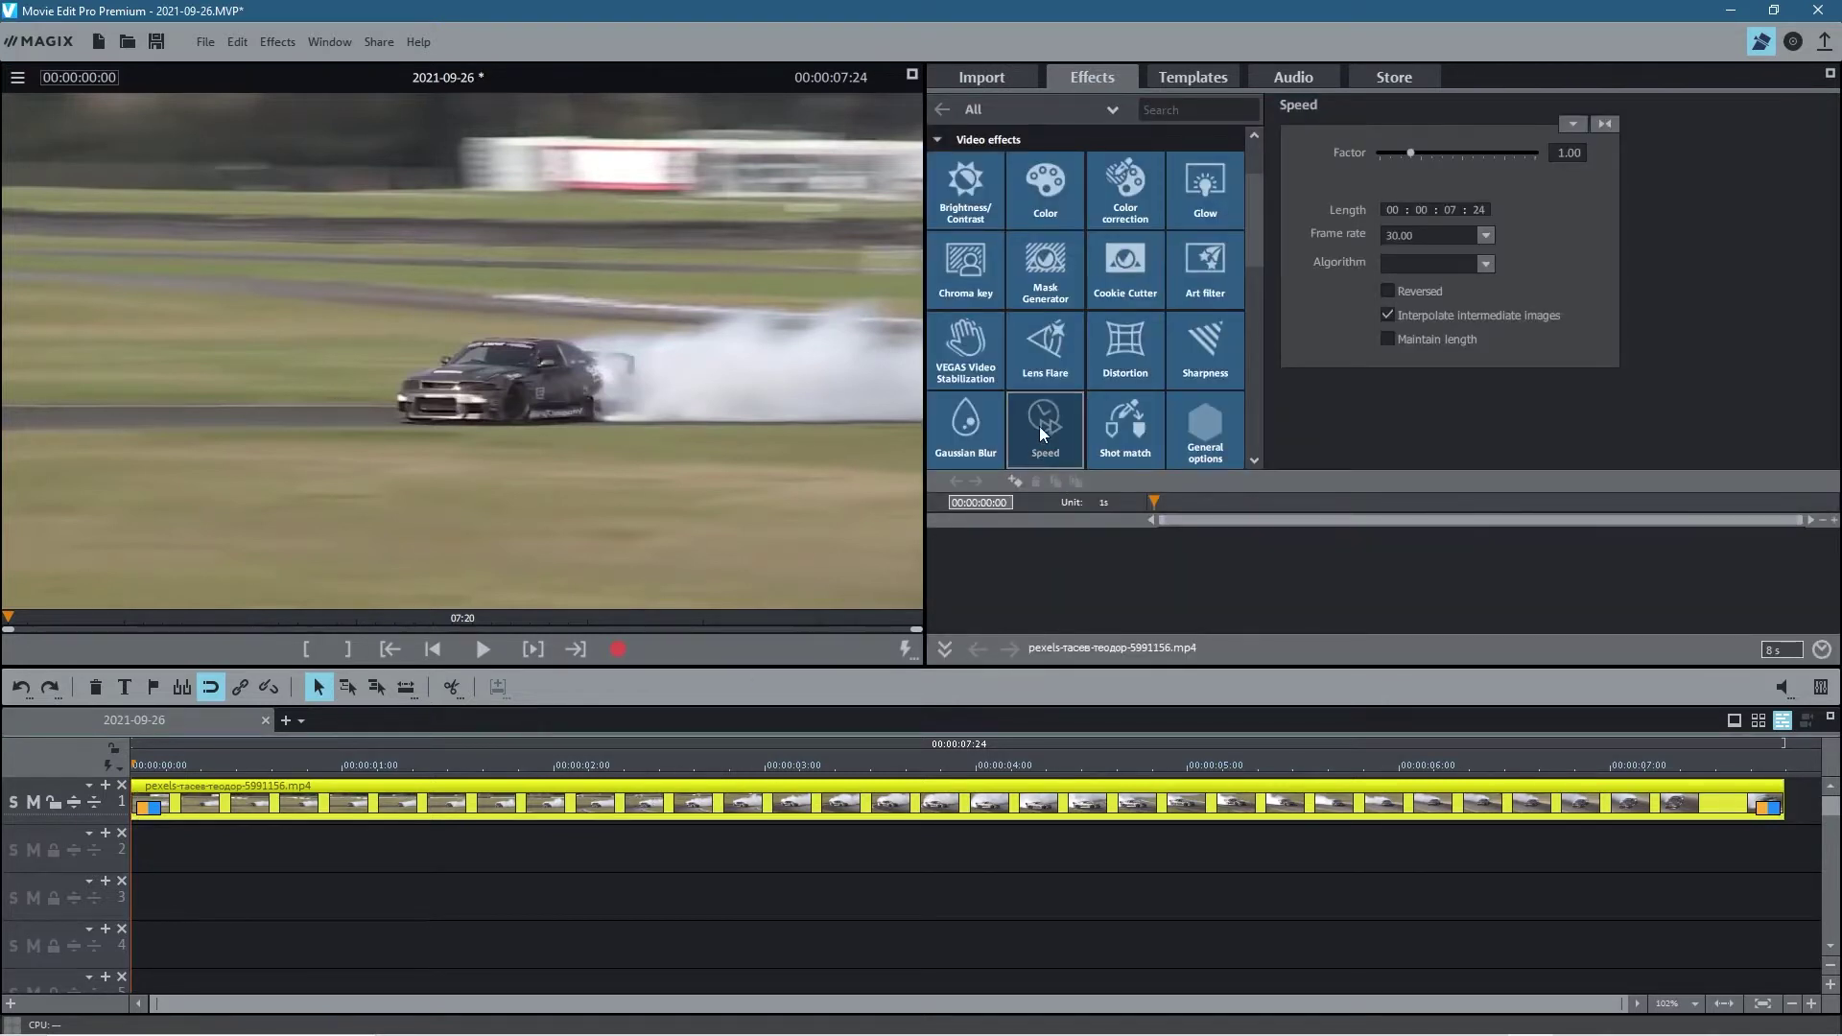
click(1046, 453)
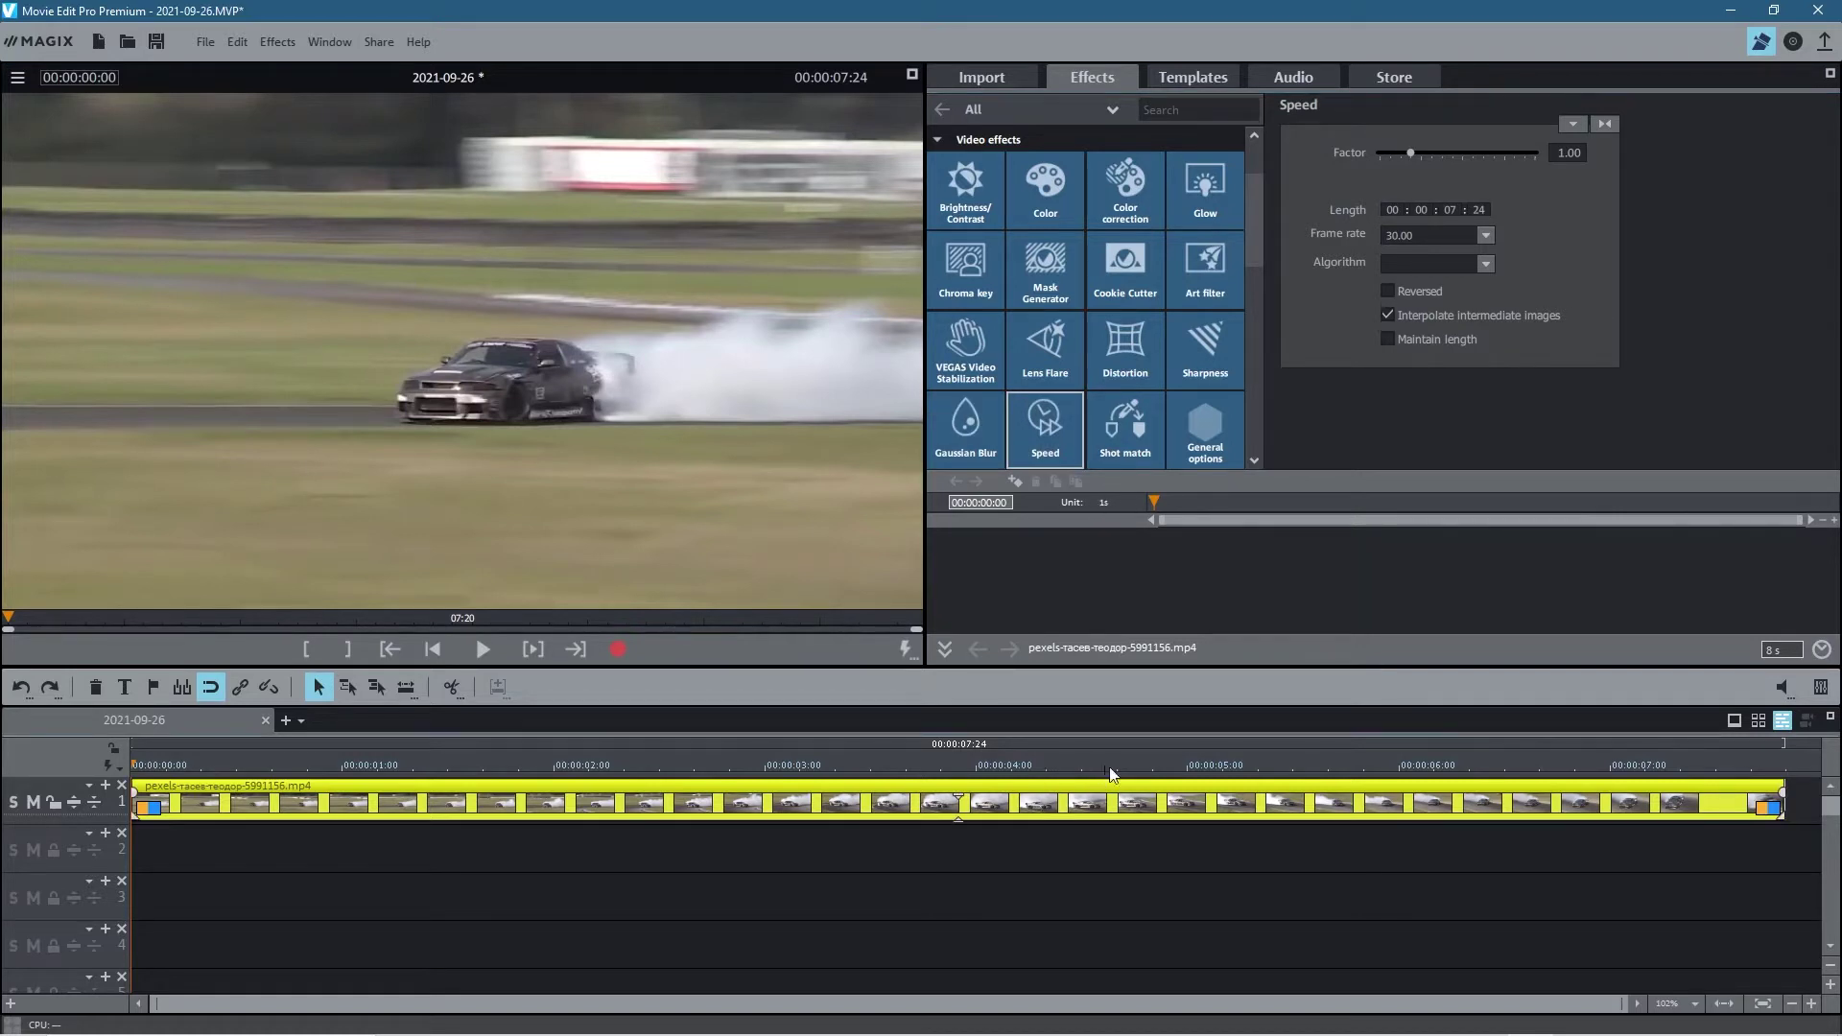
click(1019, 484)
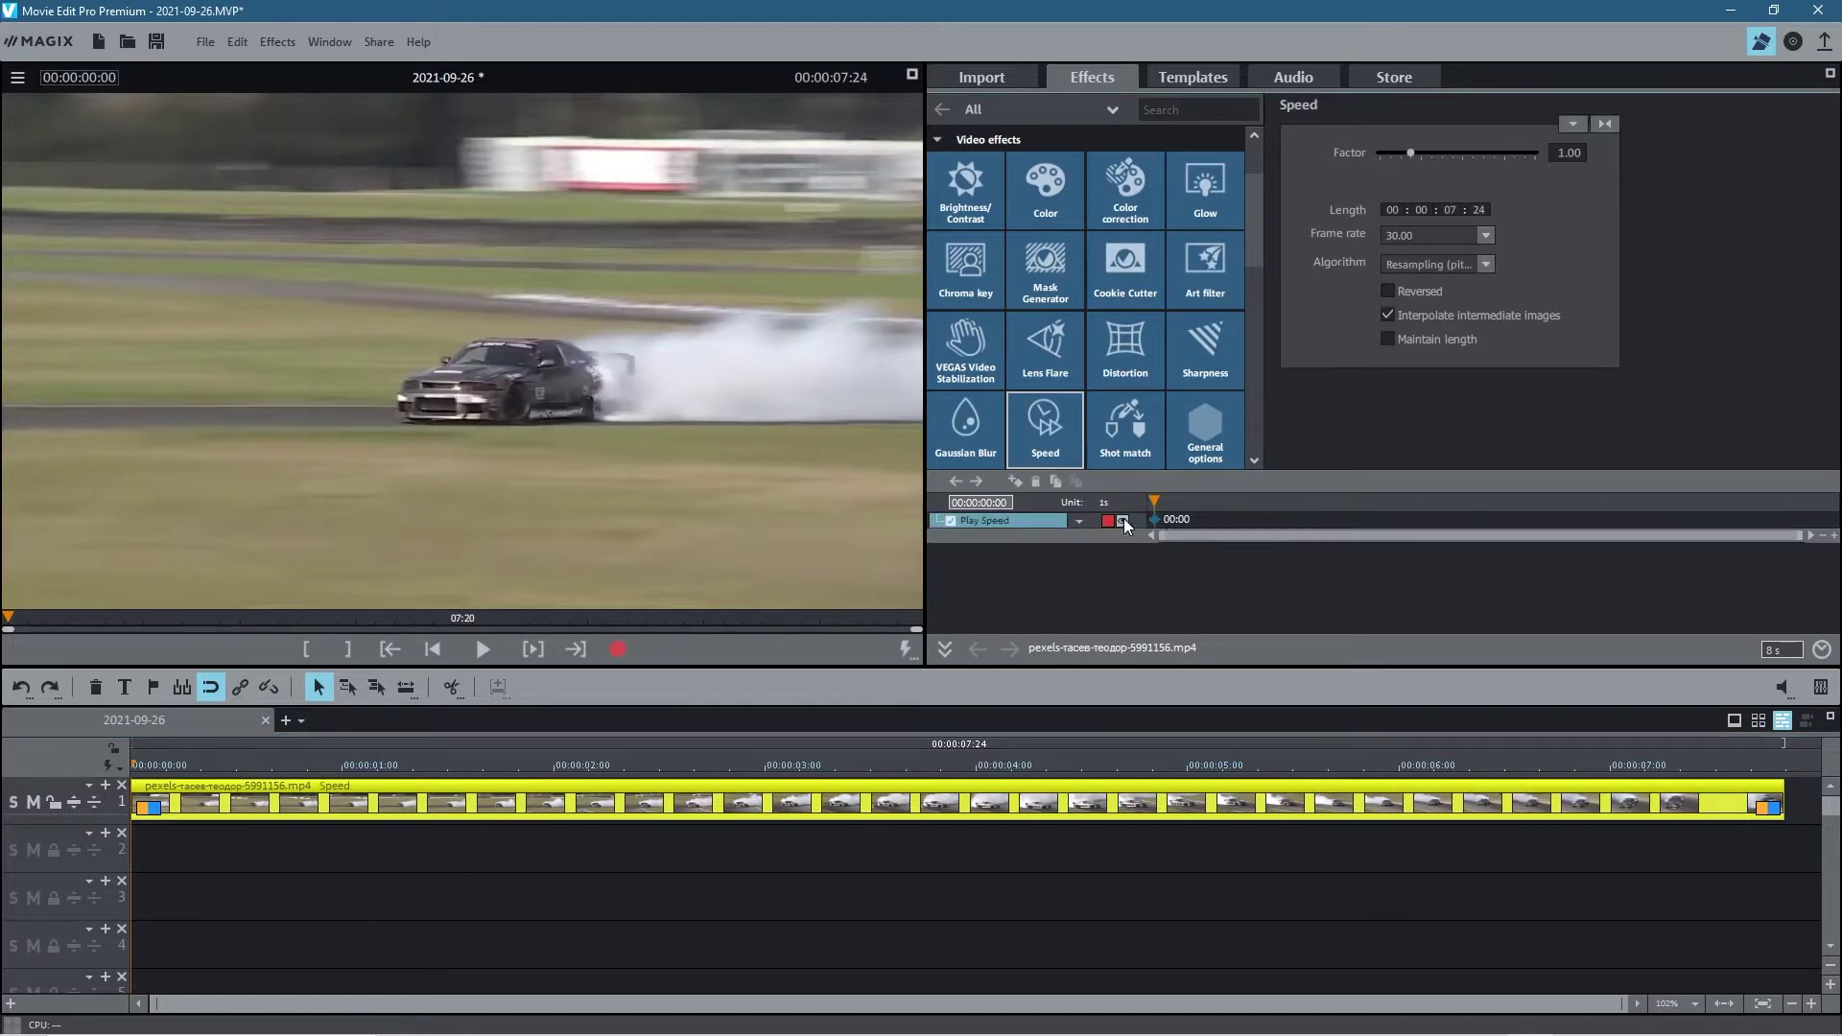
click(1122, 519)
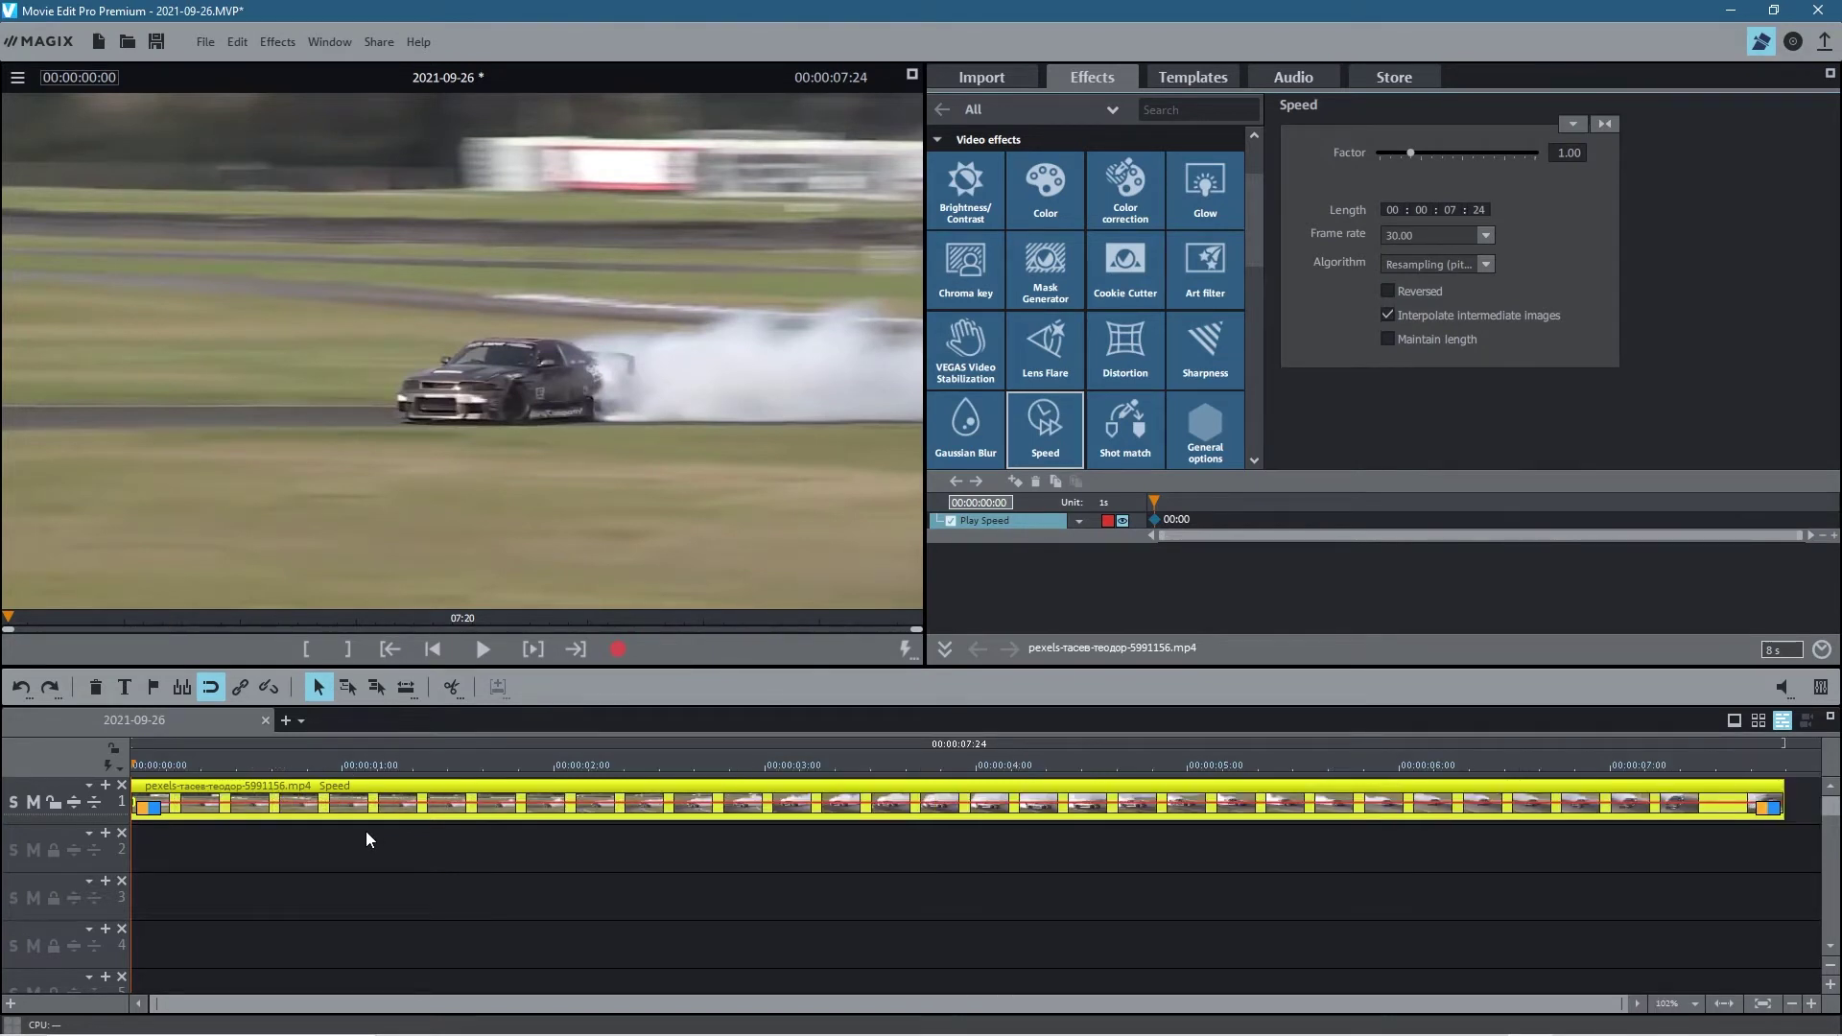
Enlarge track 1 and set a Play Speed keyframe at 00:00:01:03, factor 1.00.
scroll(366, 833, up, 3)
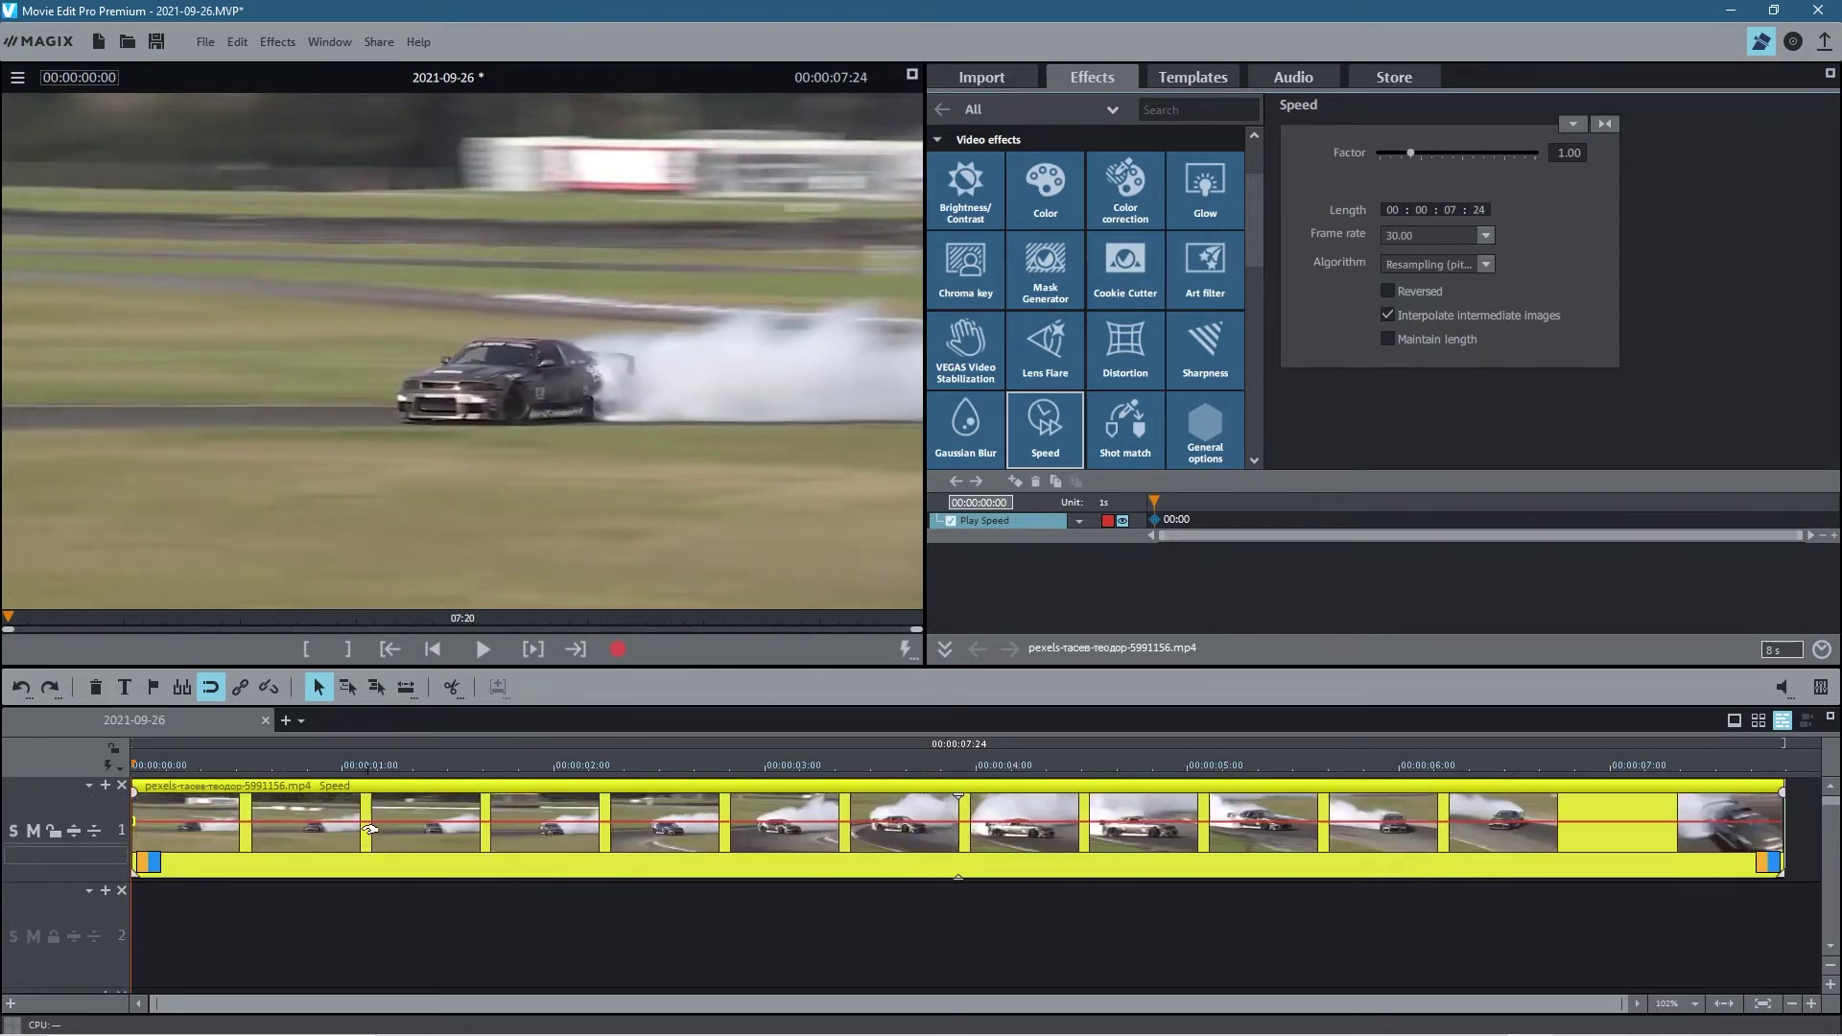
scroll(370, 829, up, 2)
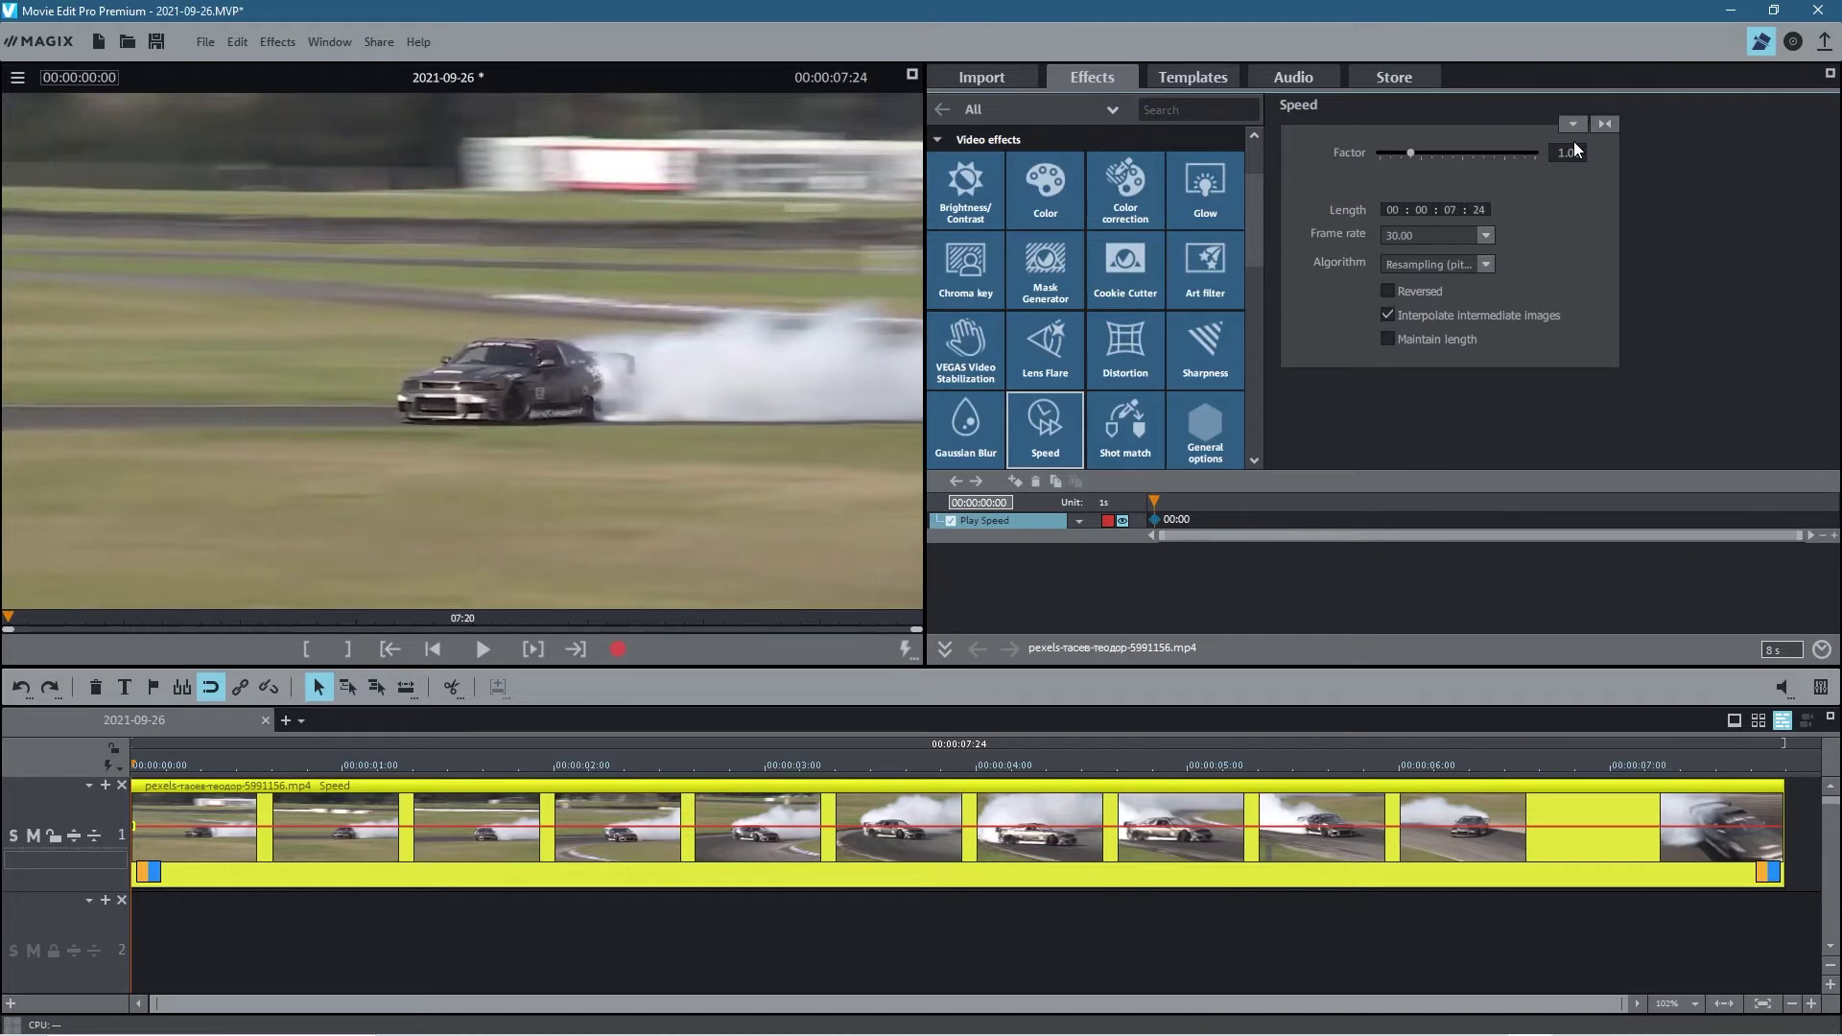
drag(171, 768, 134, 774)
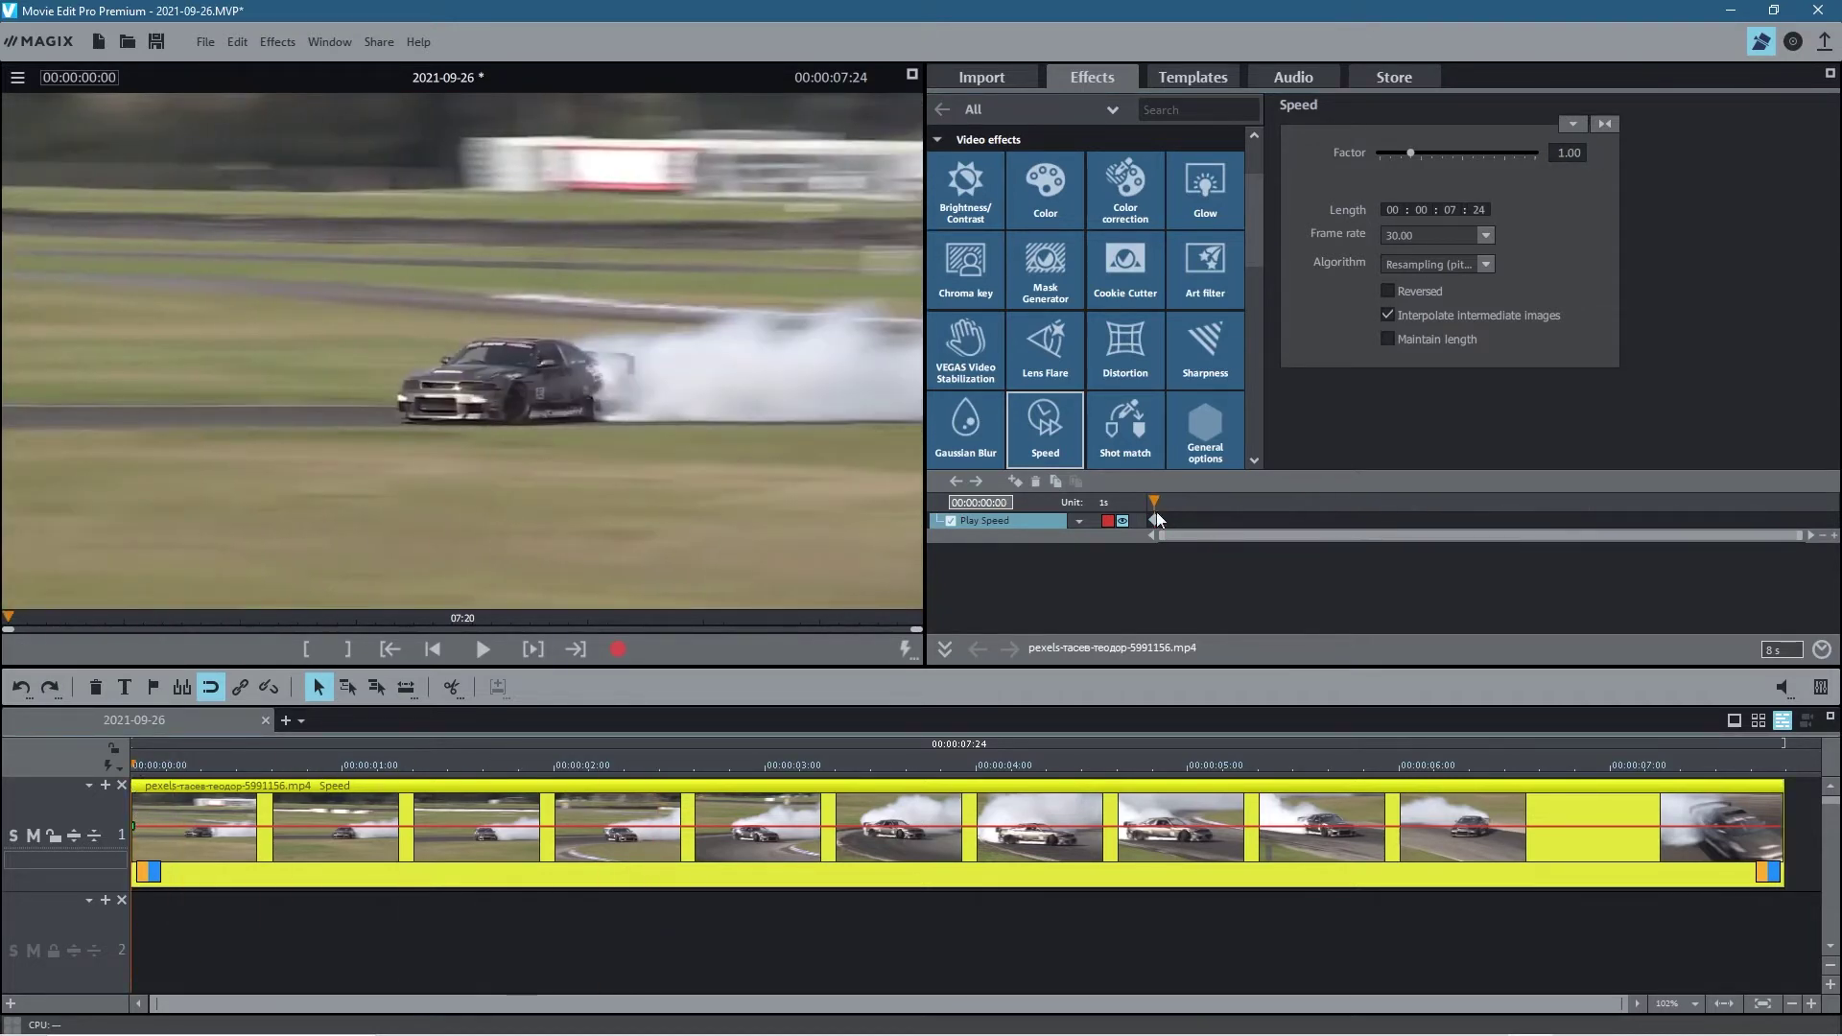
drag(1155, 499, 1251, 504)
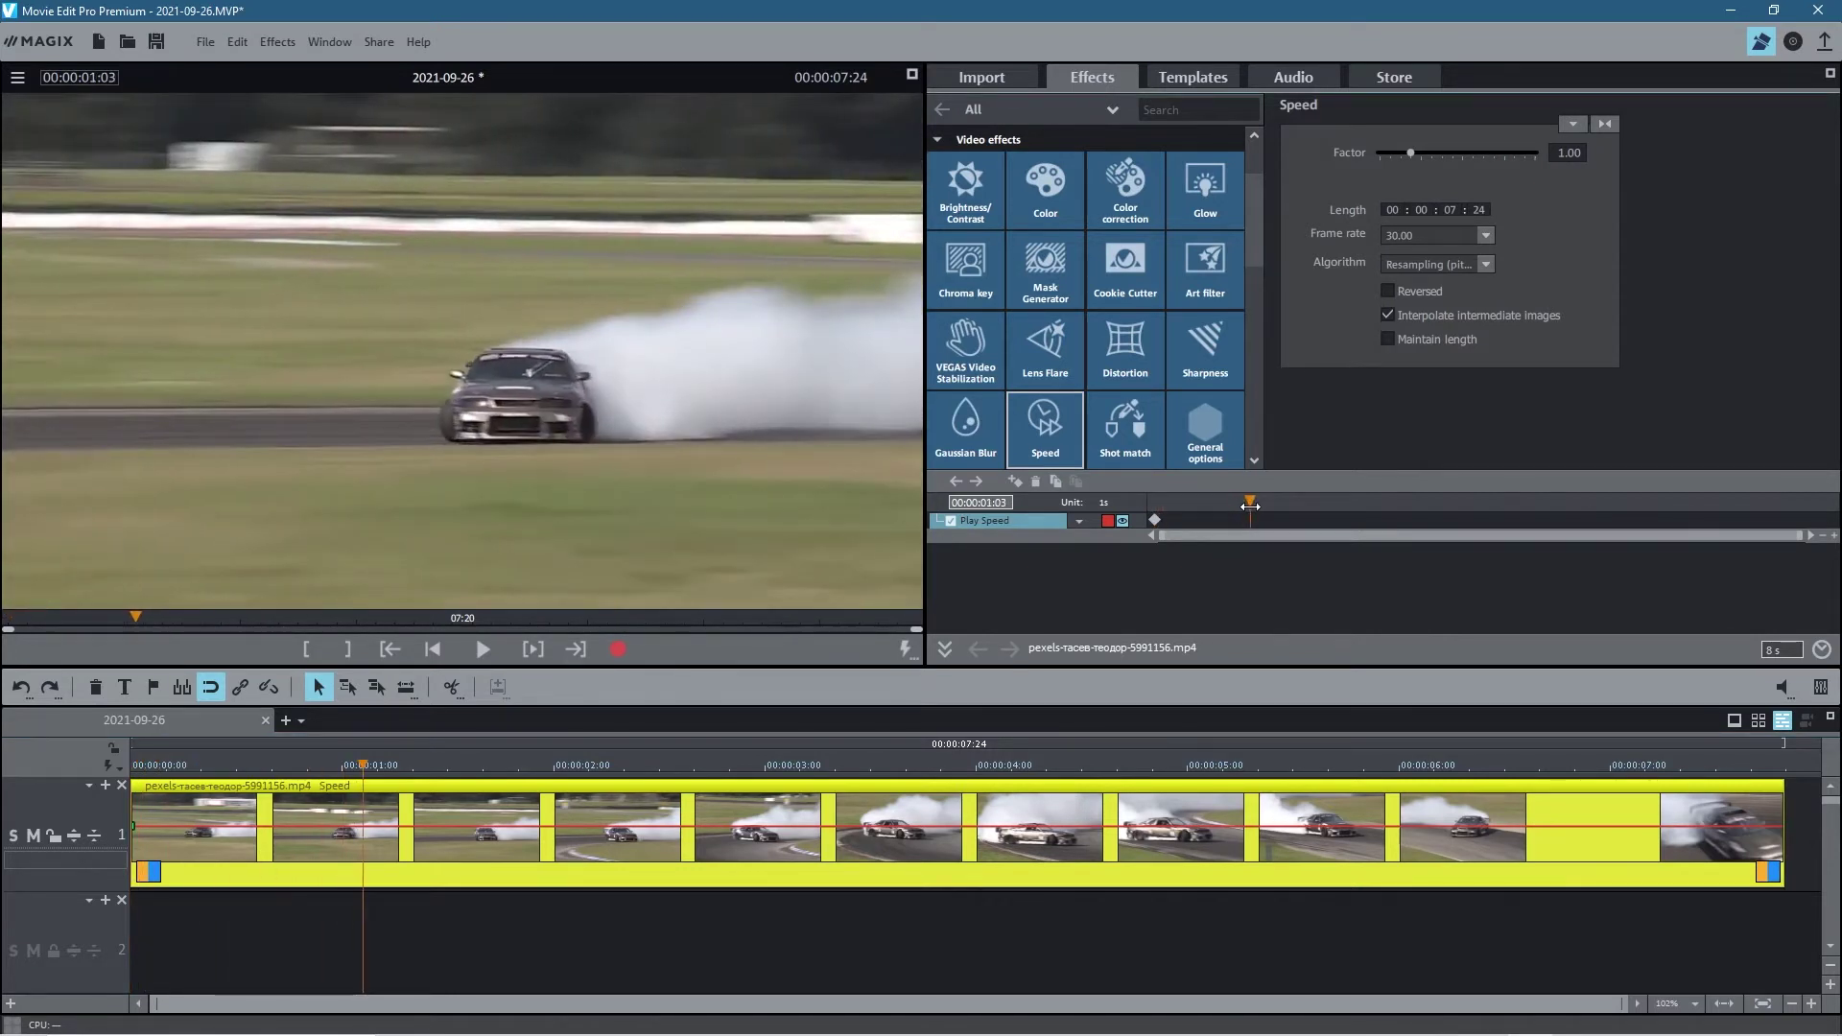
click(1015, 481)
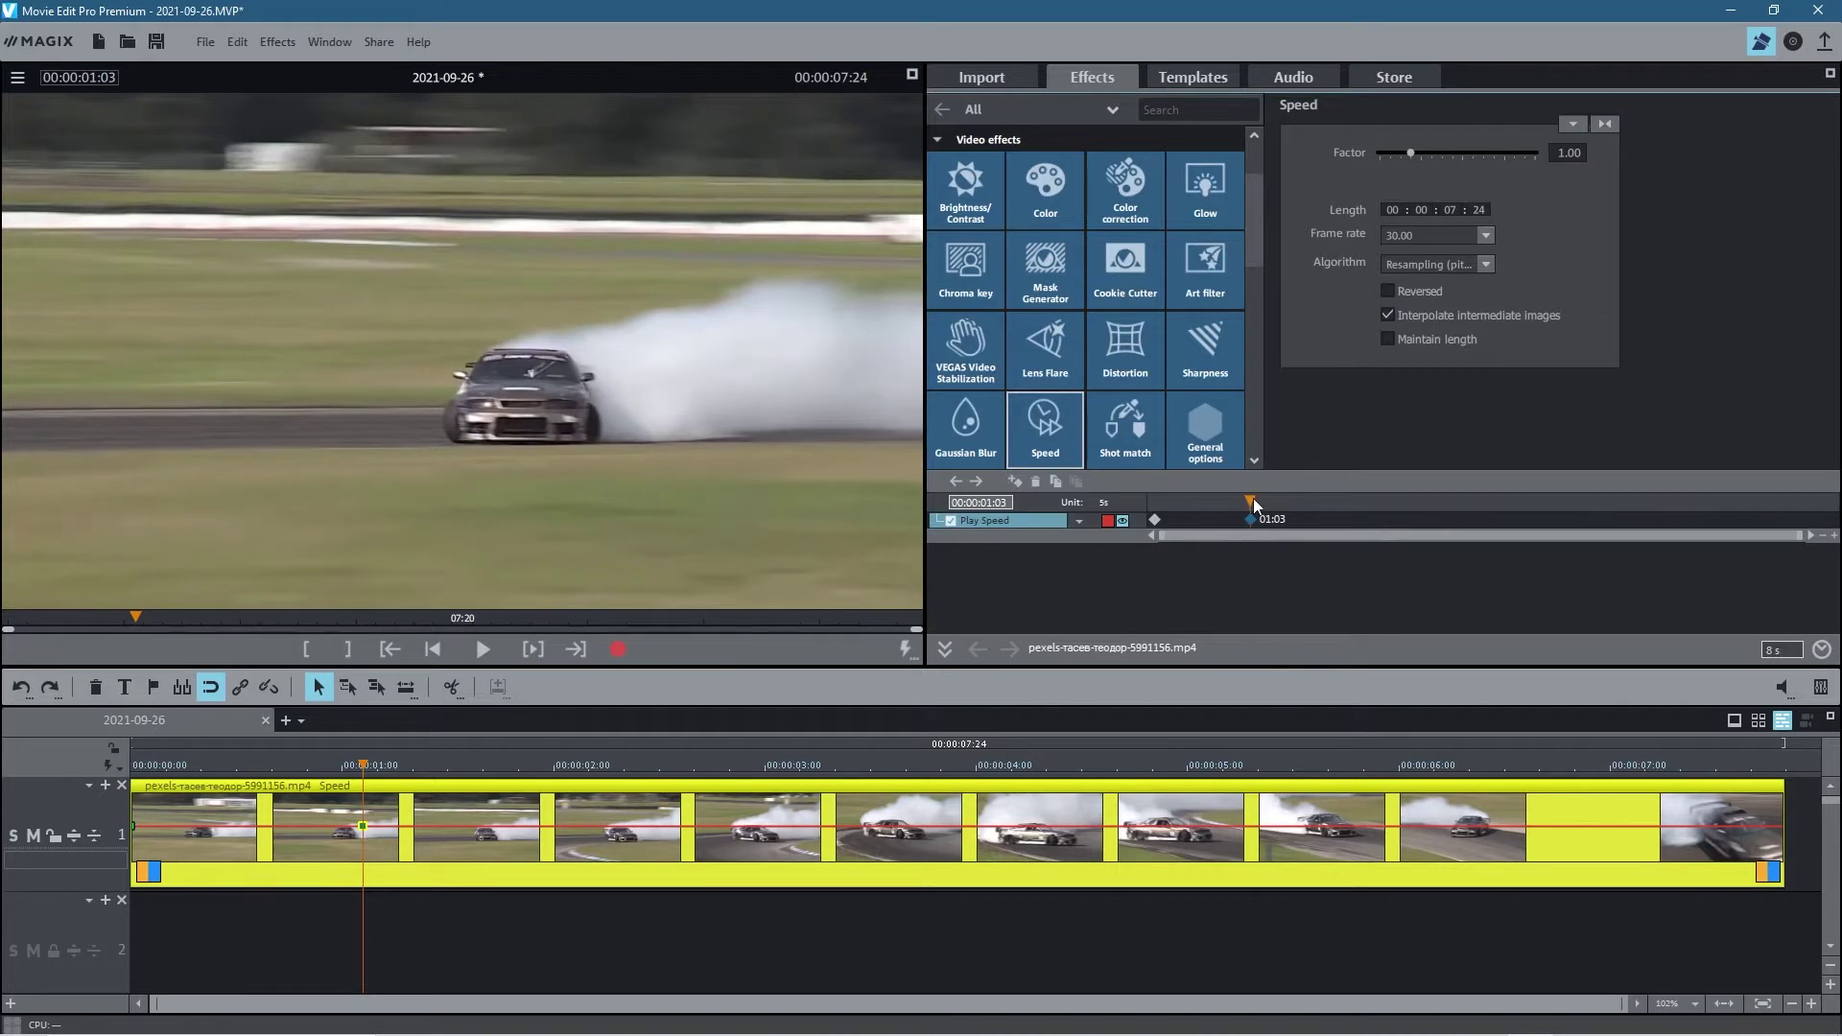
Add a Play Speed keyframe at 01:14 with factor 0.3, stretching the clip to 00:00:22:26.
drag(1254, 505, 1282, 500)
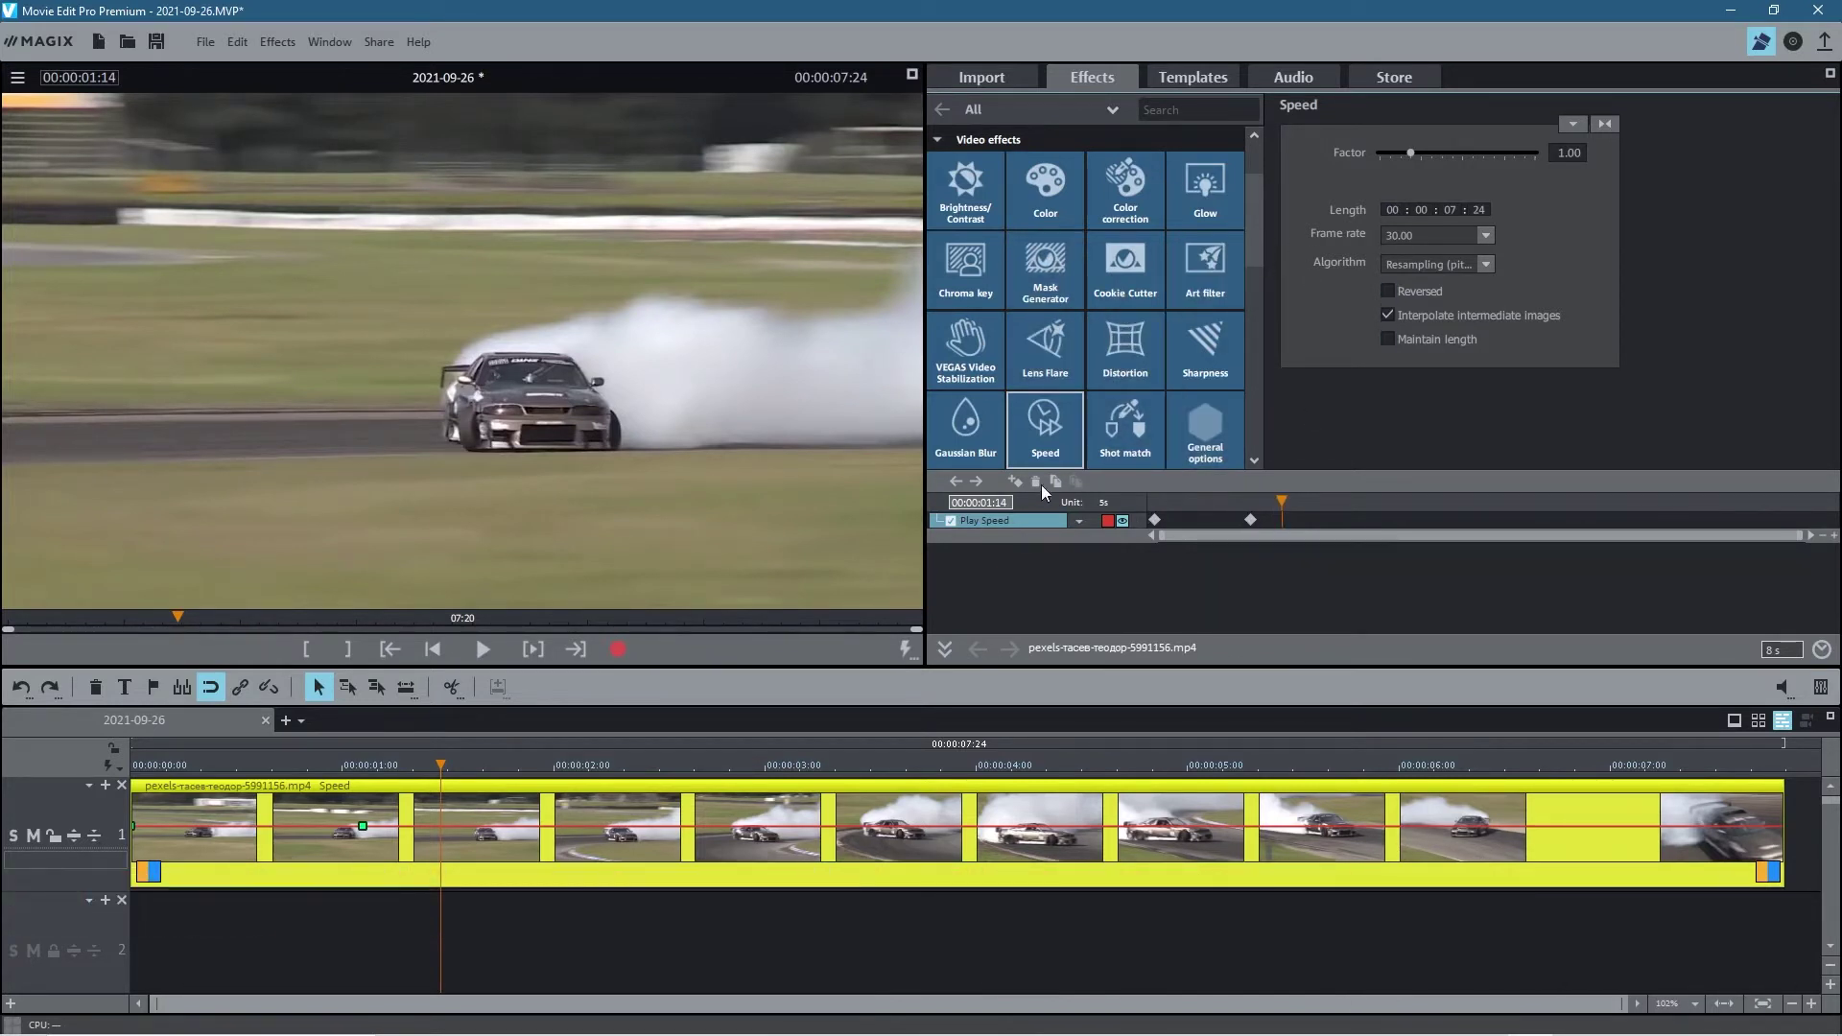
click(1015, 481)
double_click(1563, 155)
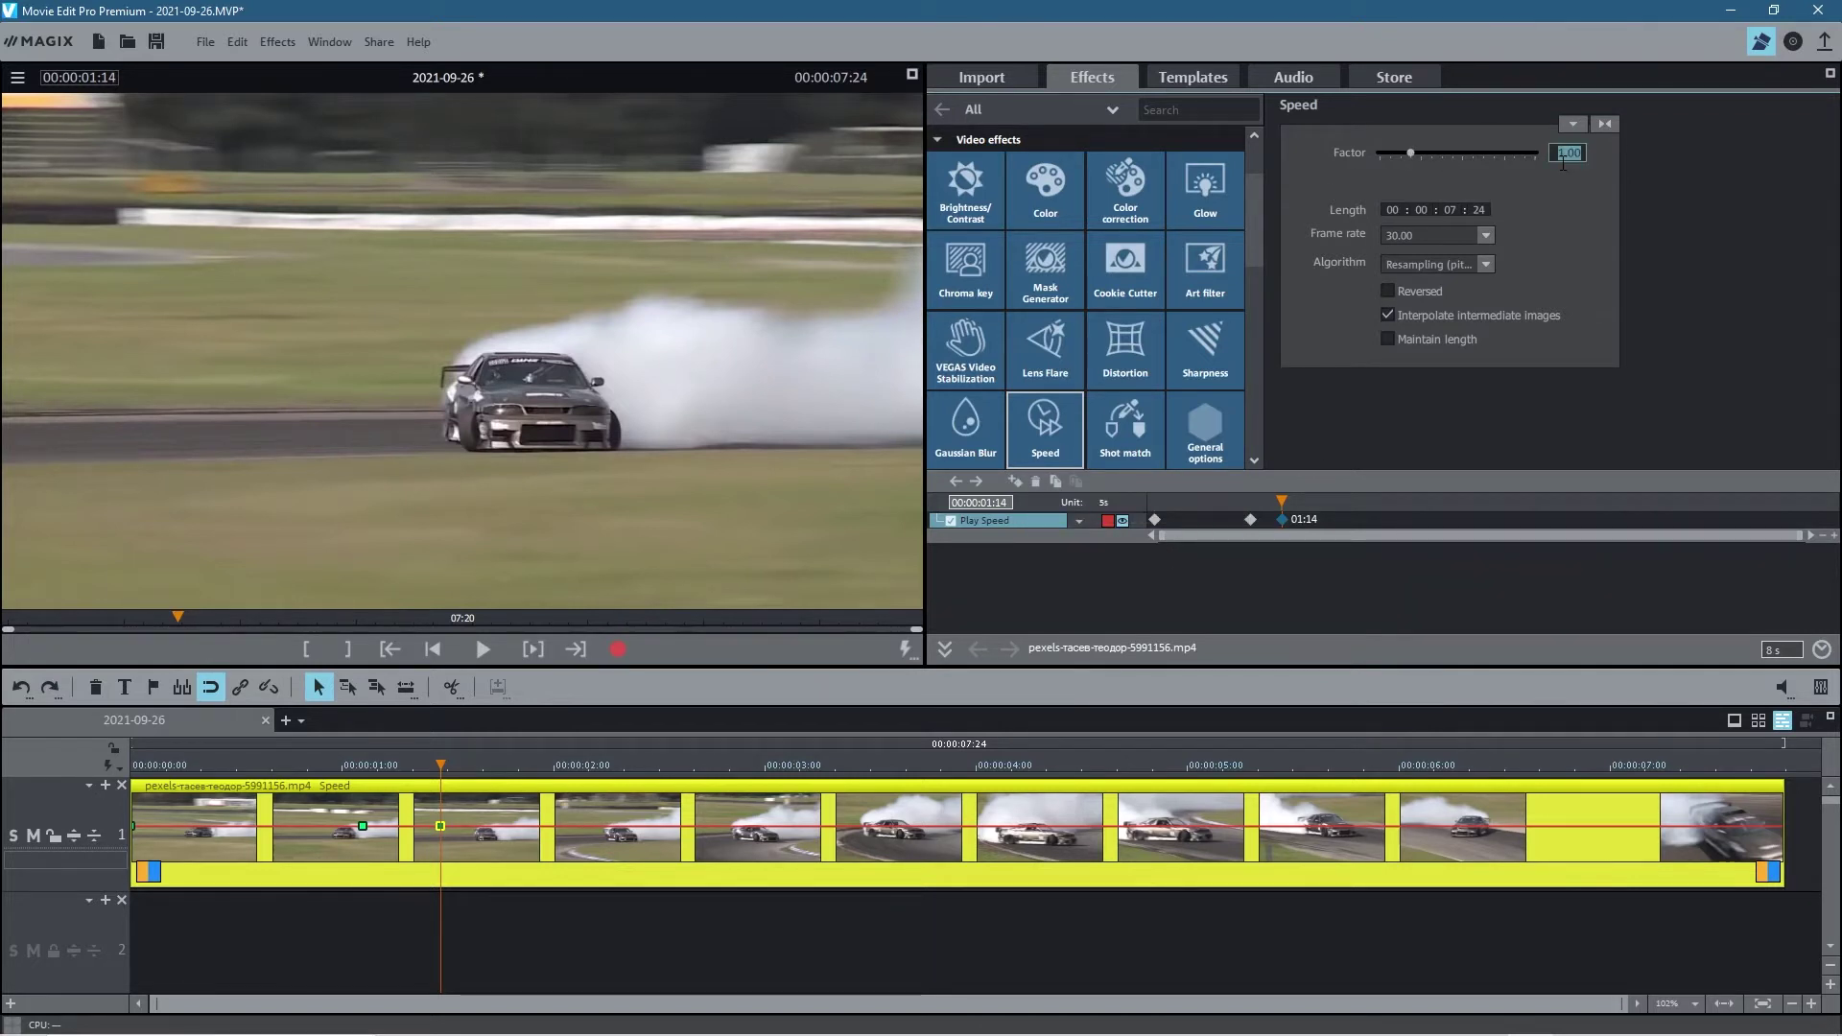
text(0.3)
key(Return)
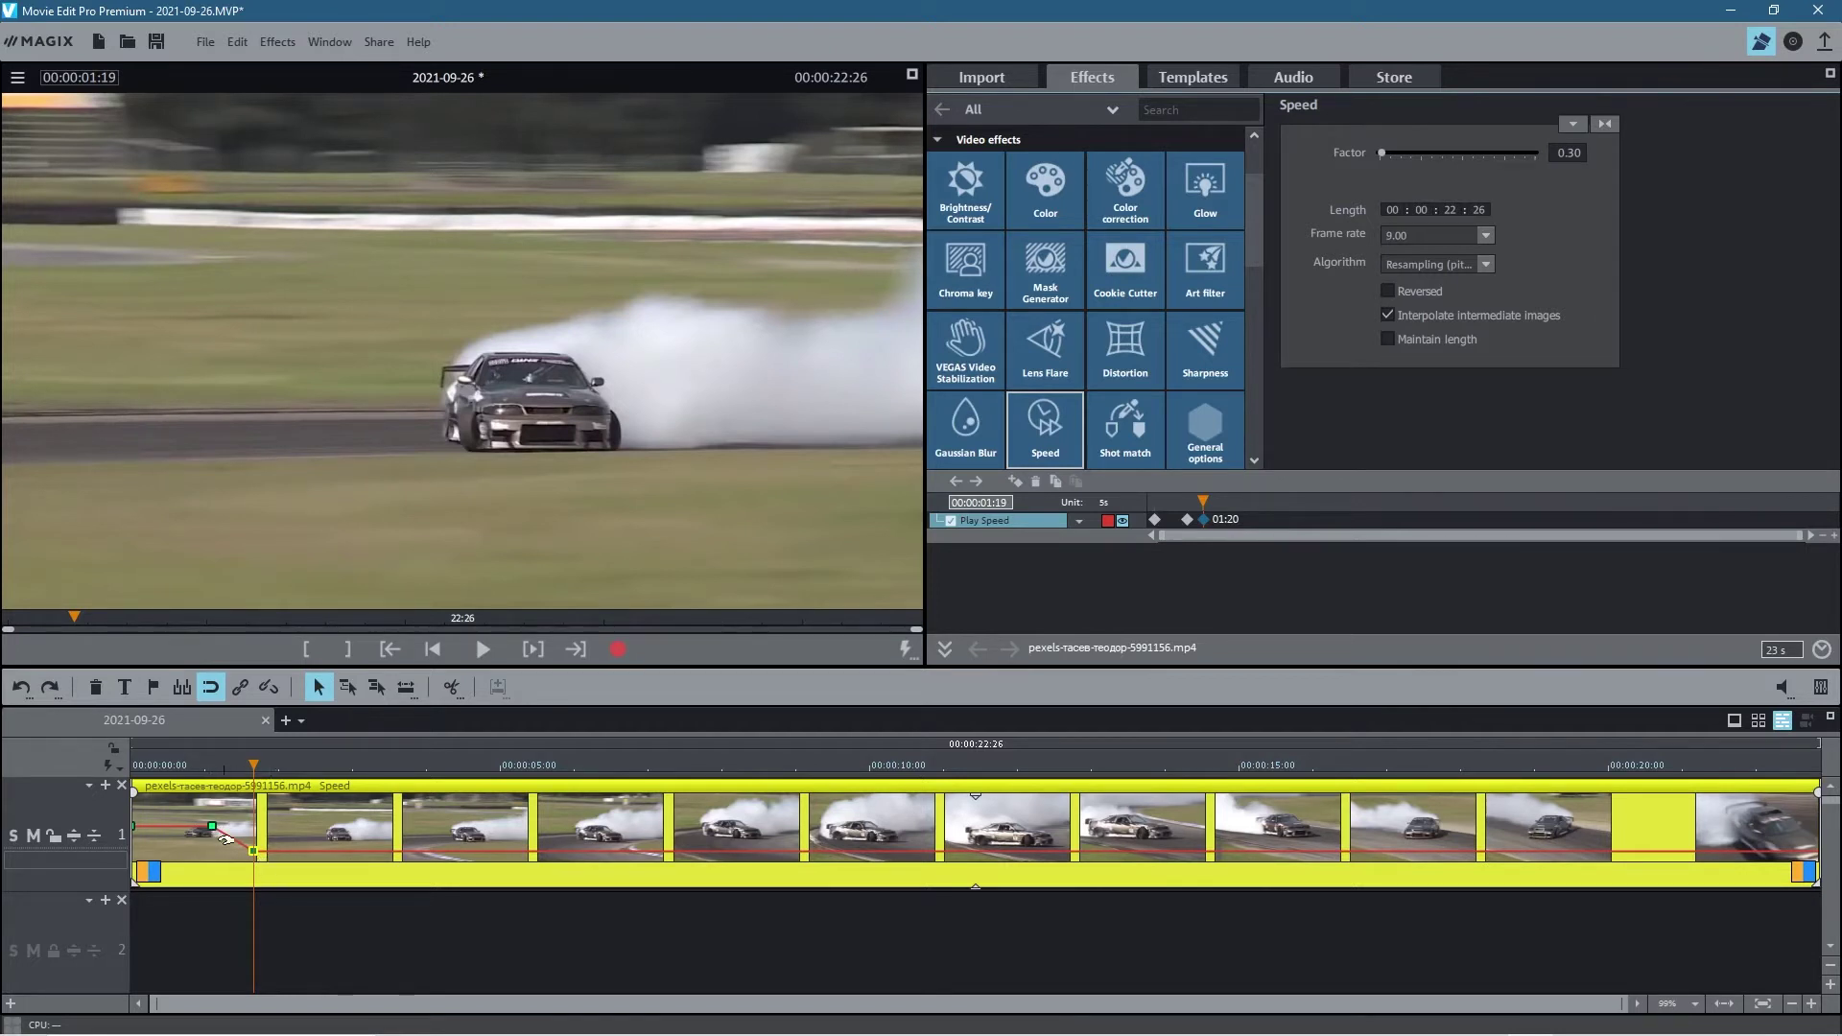
Set a Play Speed keyframe at 00:00:07:09 on the slowed clip.
drag(253, 766, 669, 806)
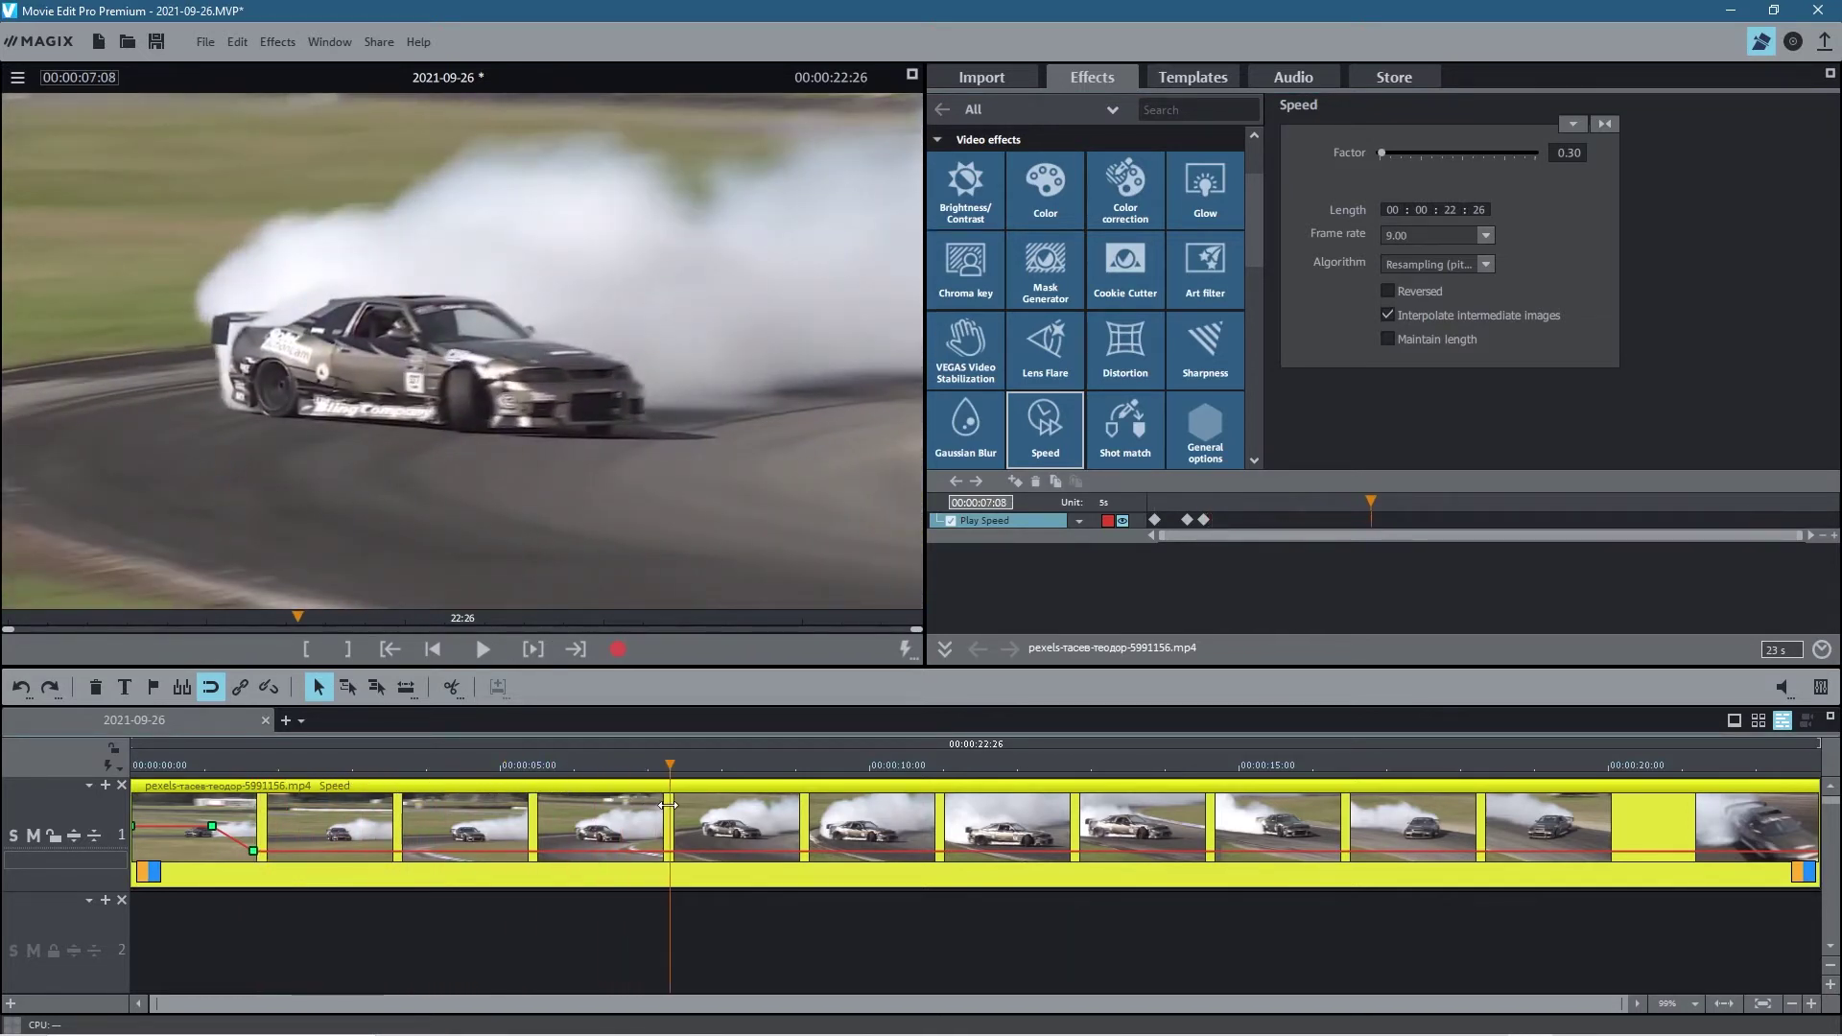
drag(672, 804, 670, 806)
click(1015, 482)
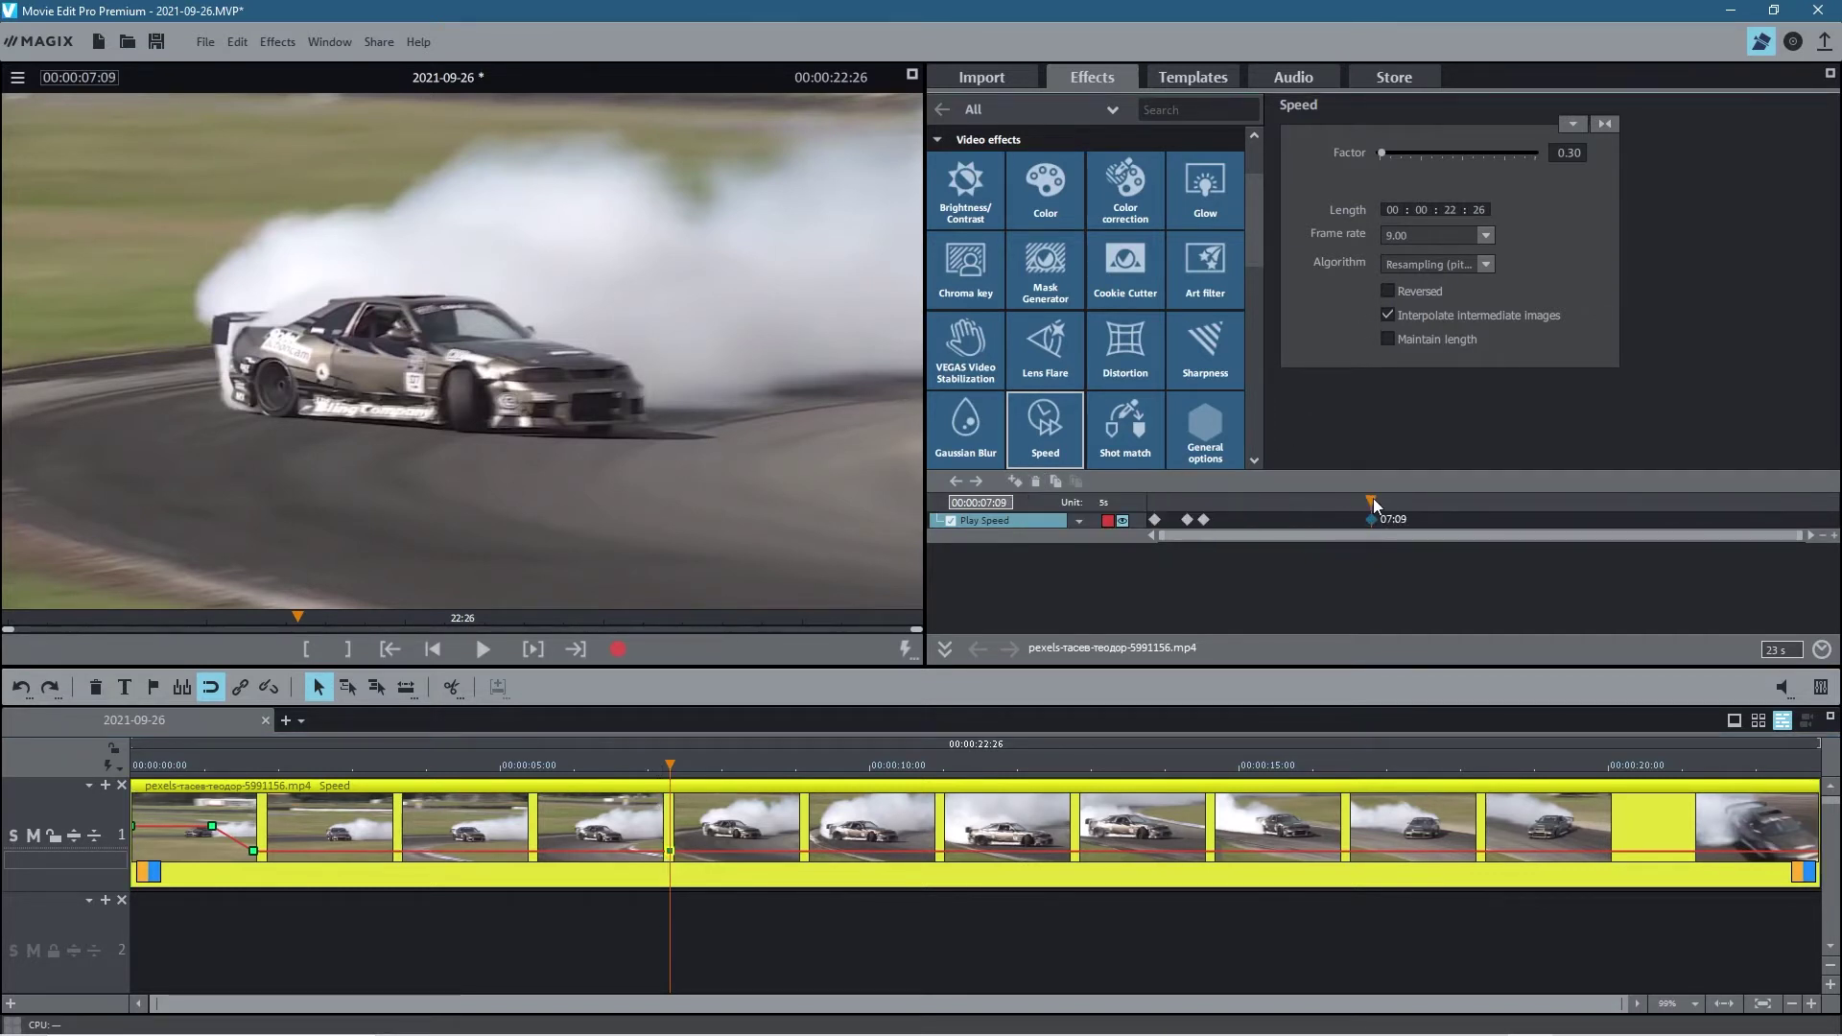
Add a keyframe at 07:27 with factor 1, shortening the clip to 00:00:12:02.
drag(1374, 505, 1389, 505)
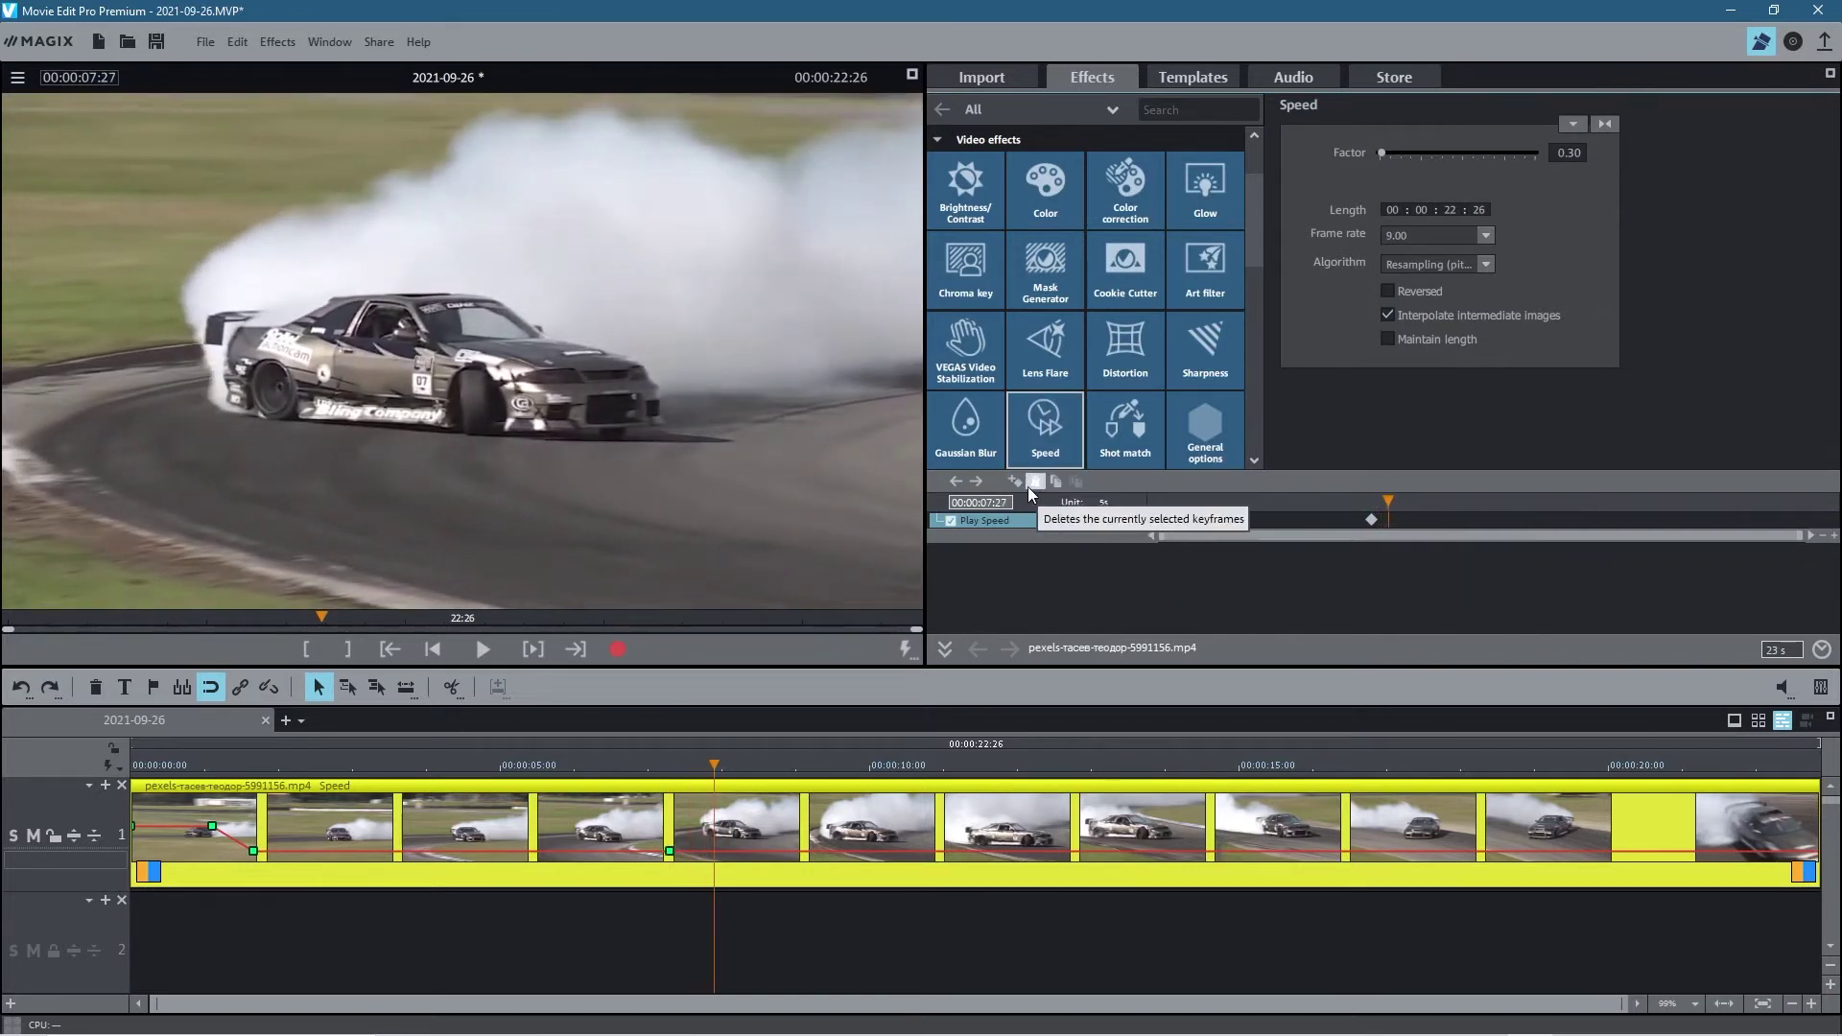
click(1019, 482)
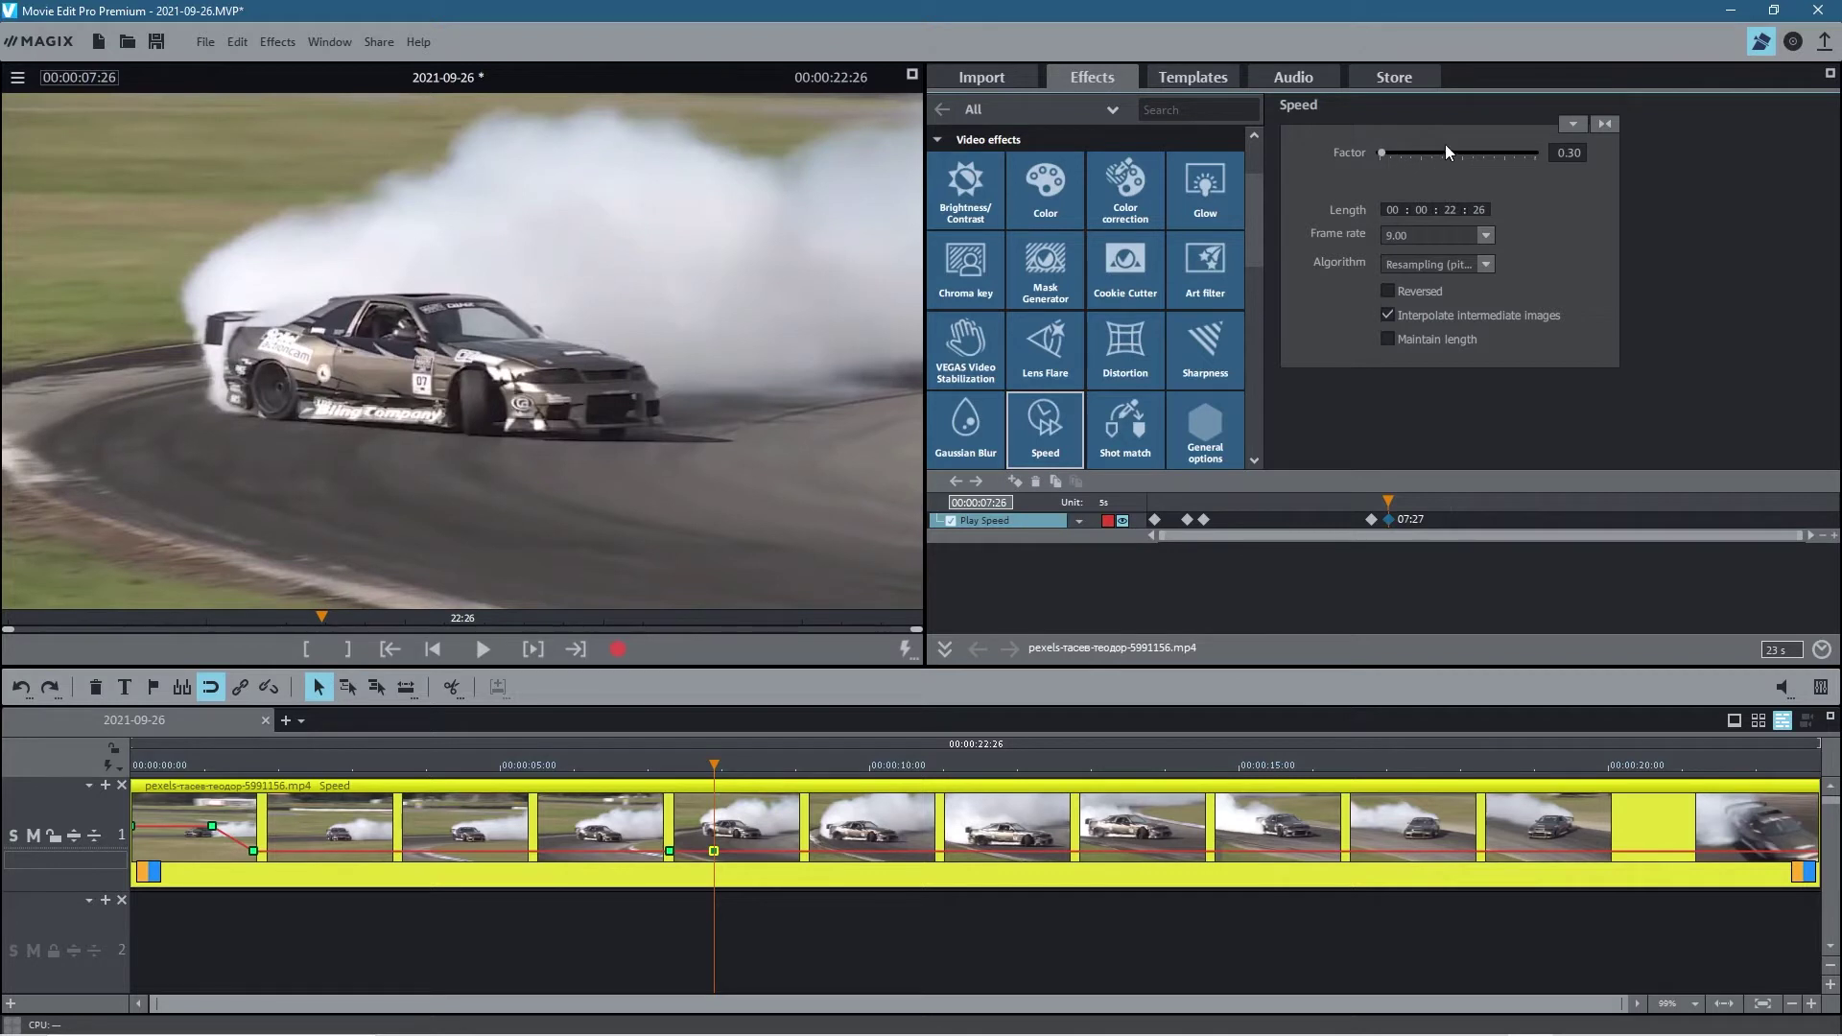
click(1585, 151)
text(1)
key(Return)
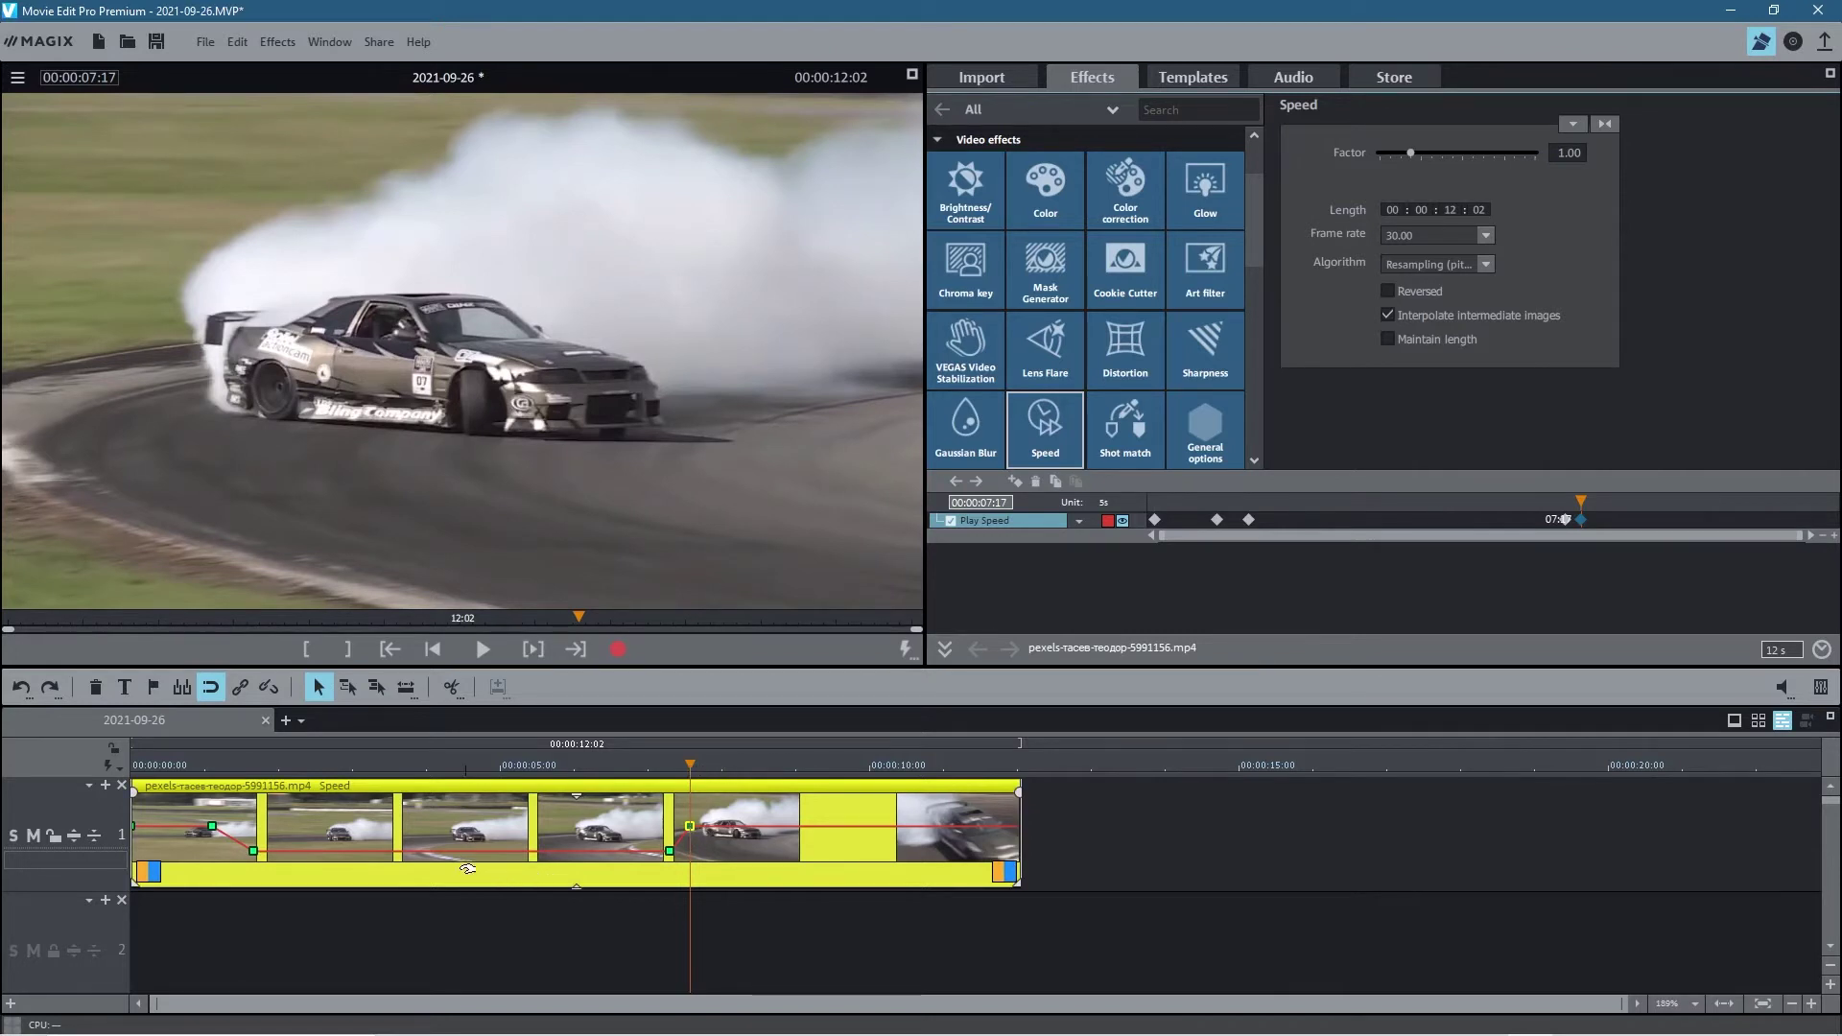
Drag the return-to-normal speed keyframe slightly later so the clip runs 00:00:12:04.
scroll(453, 873, up, 2)
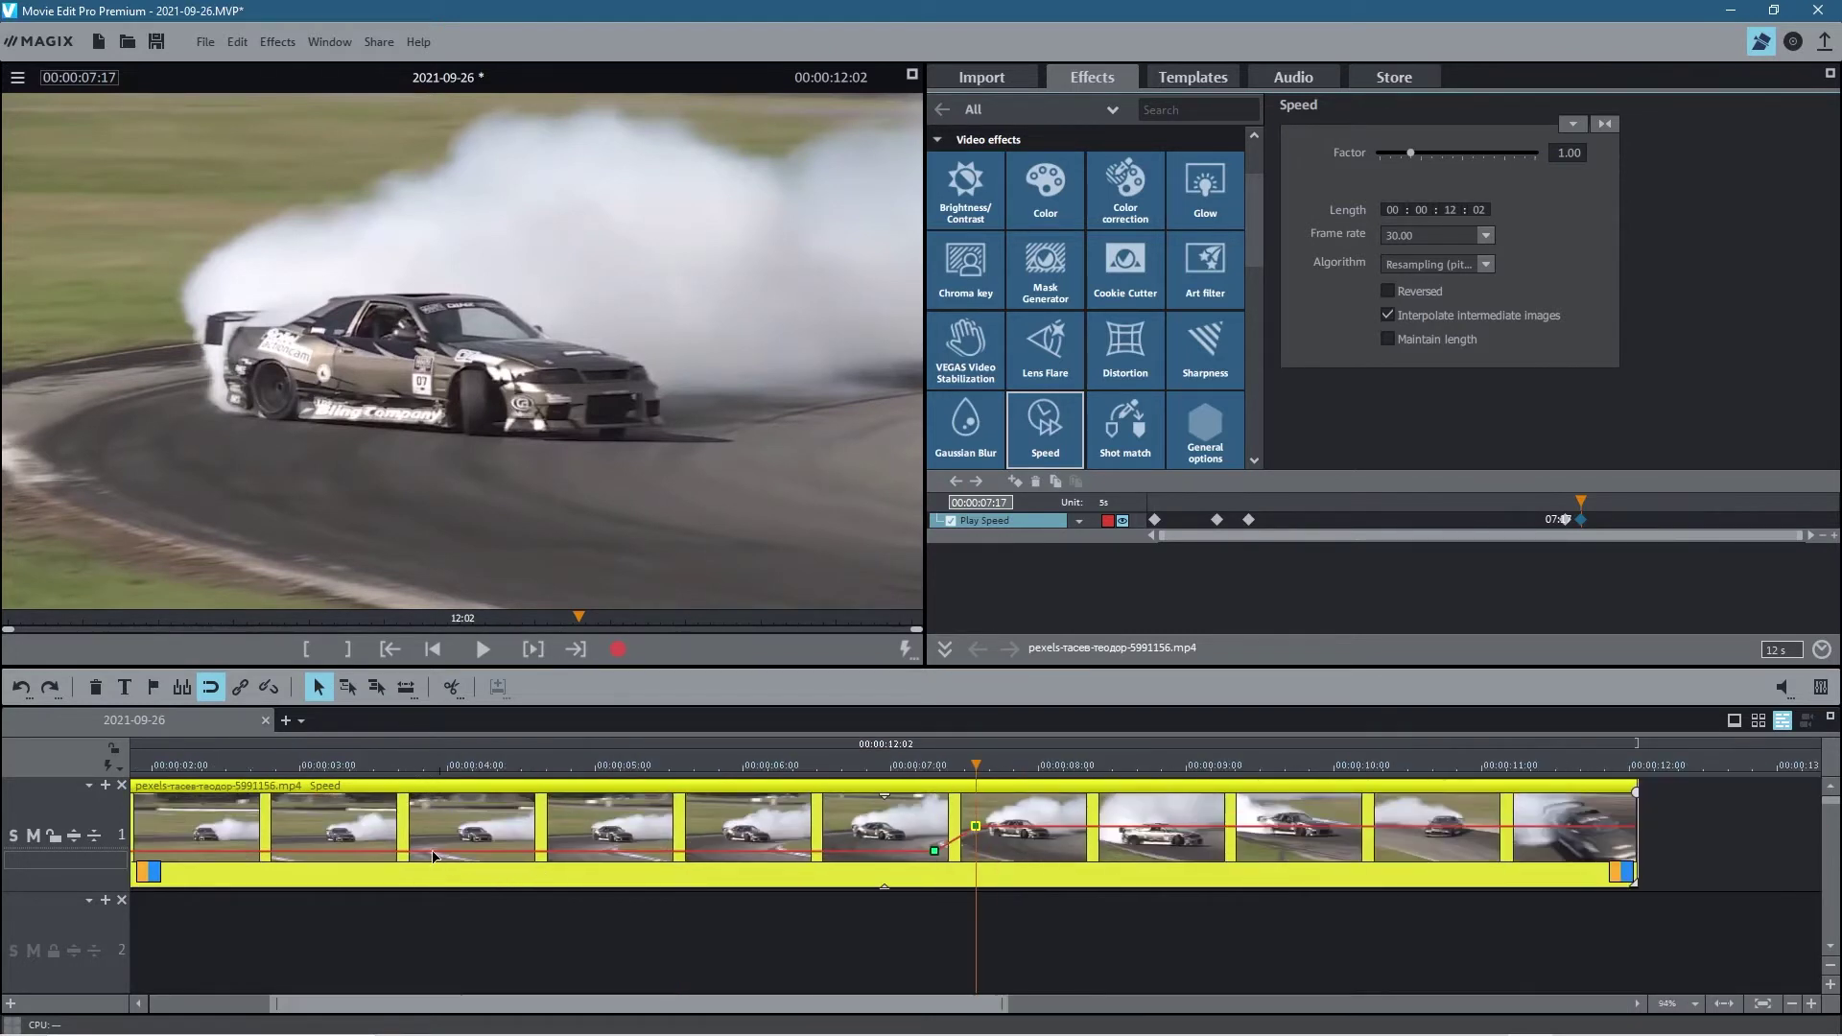
scroll(556, 885, left, 3)
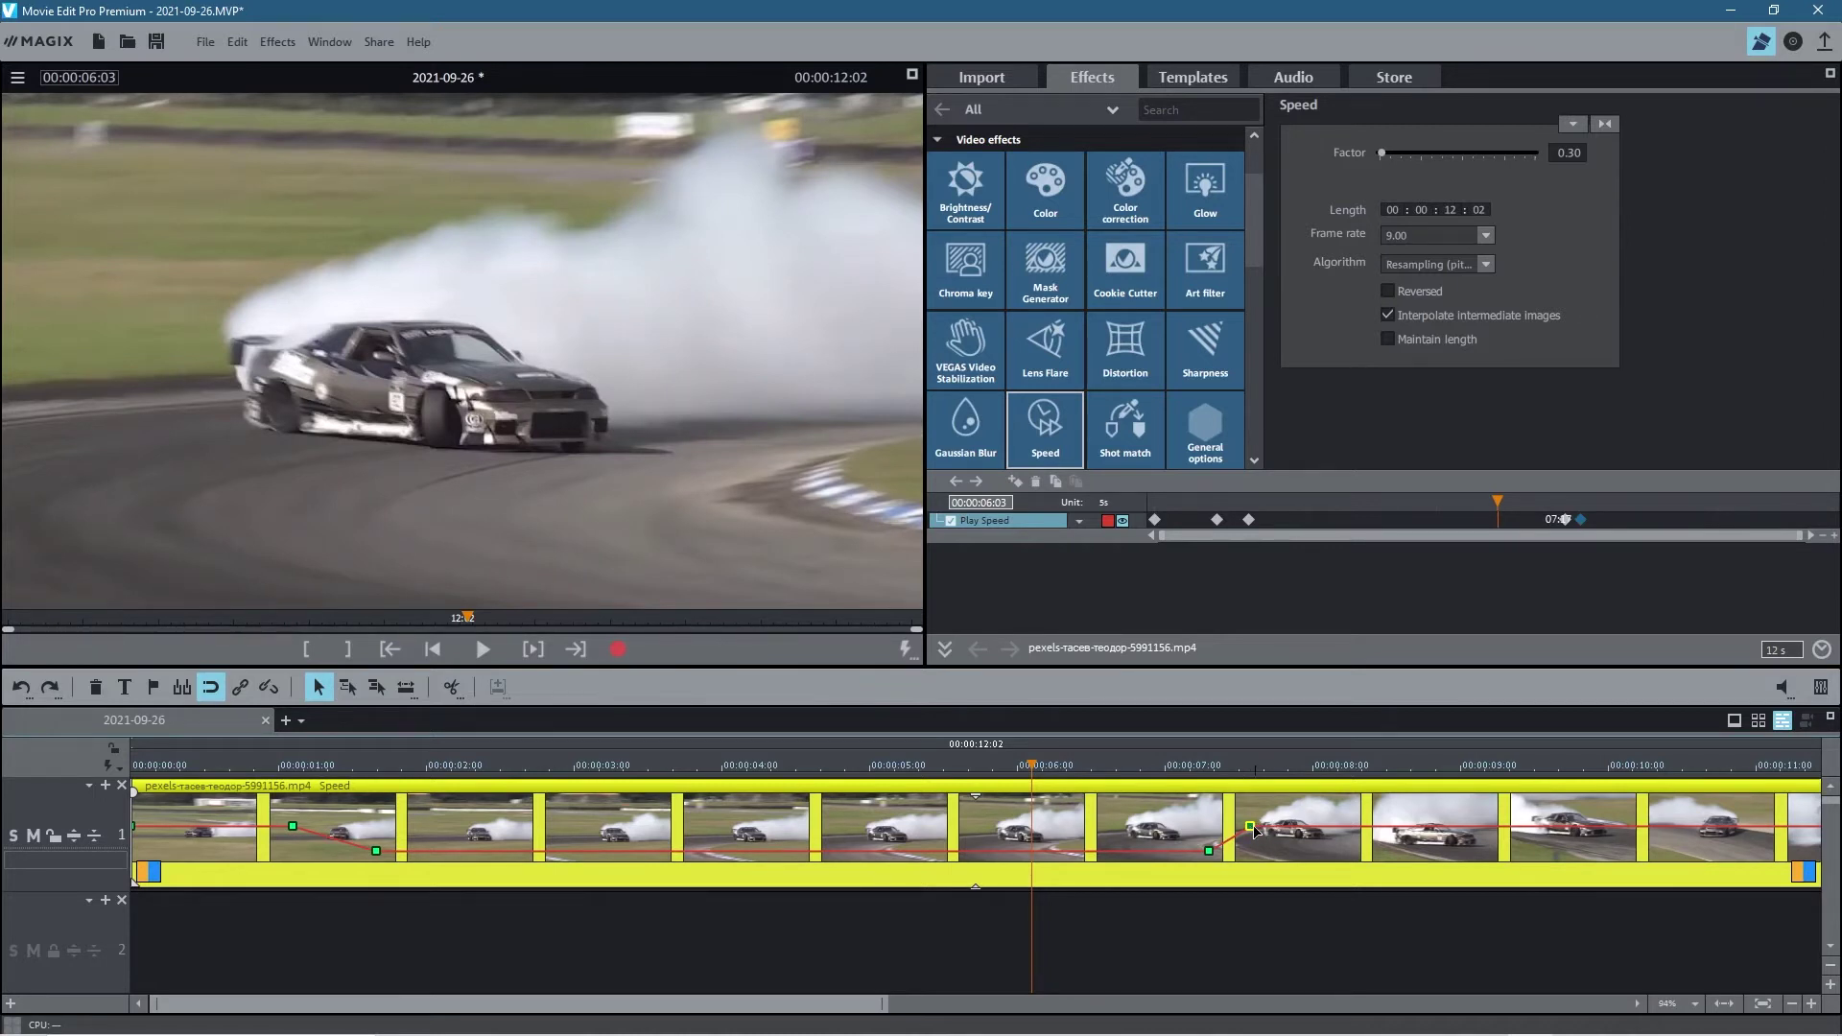
drag(1252, 831, 1293, 829)
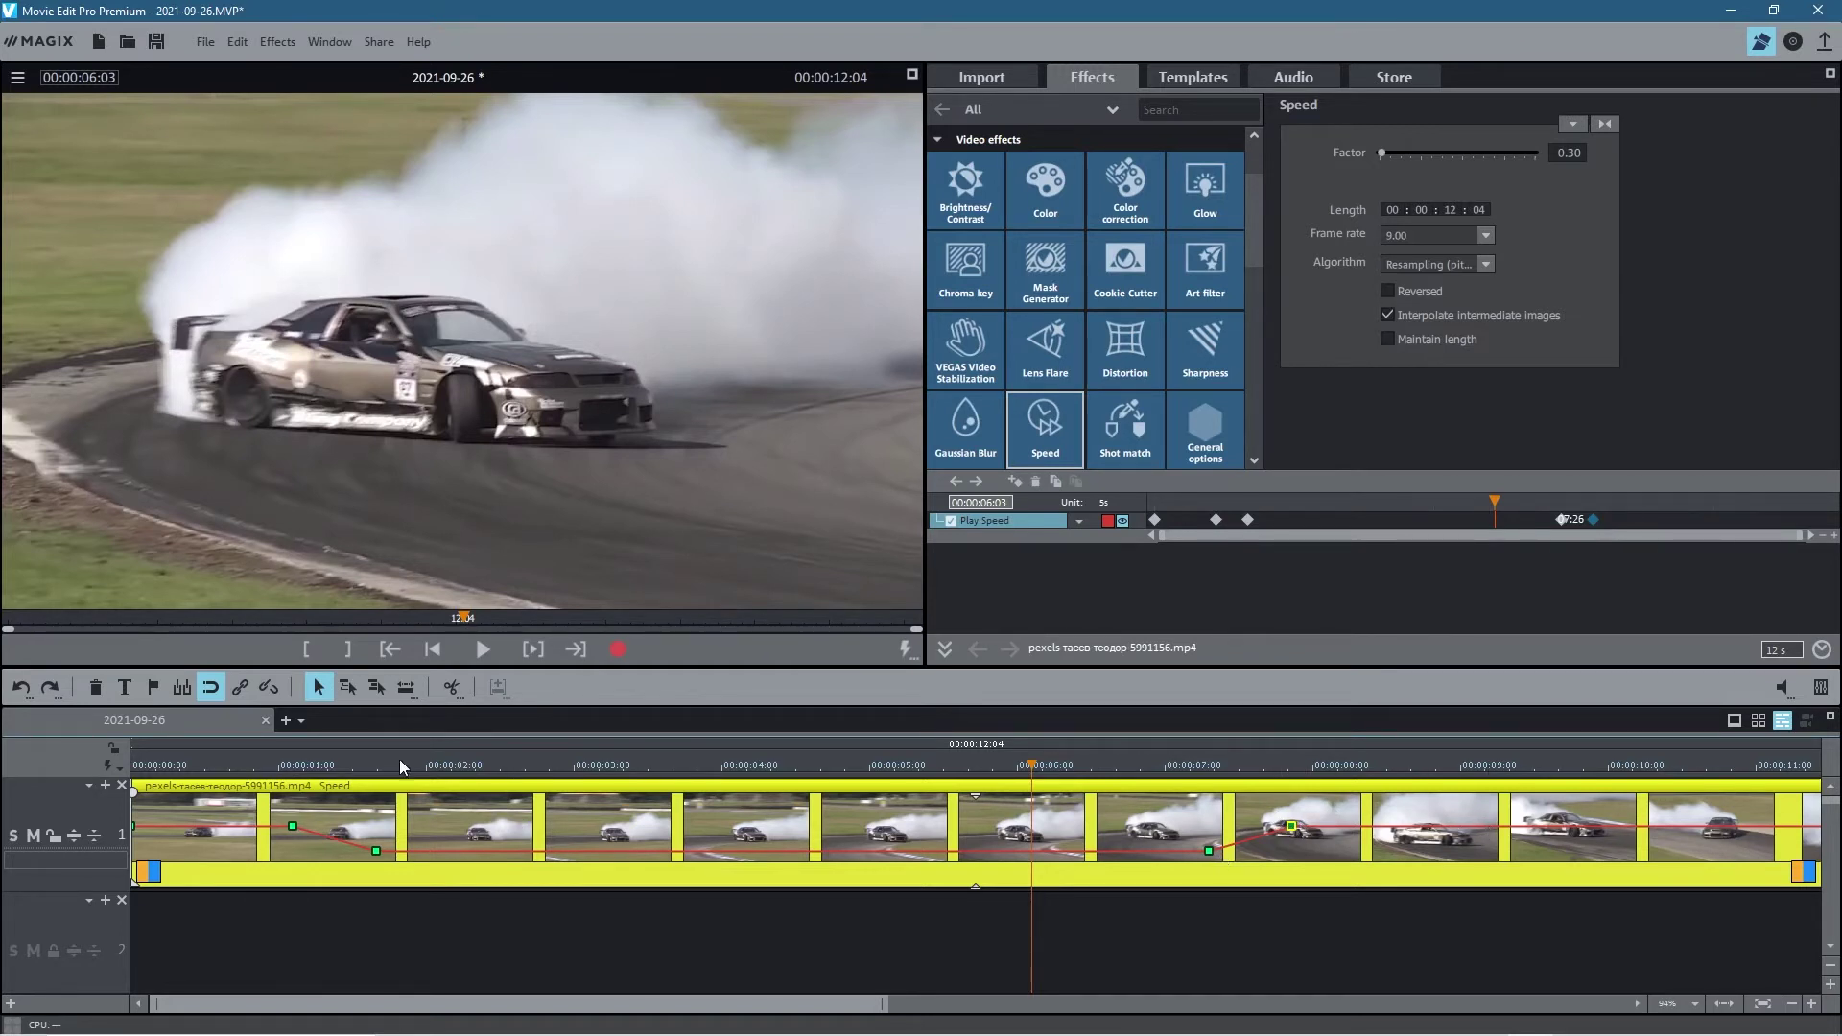
click(135, 760)
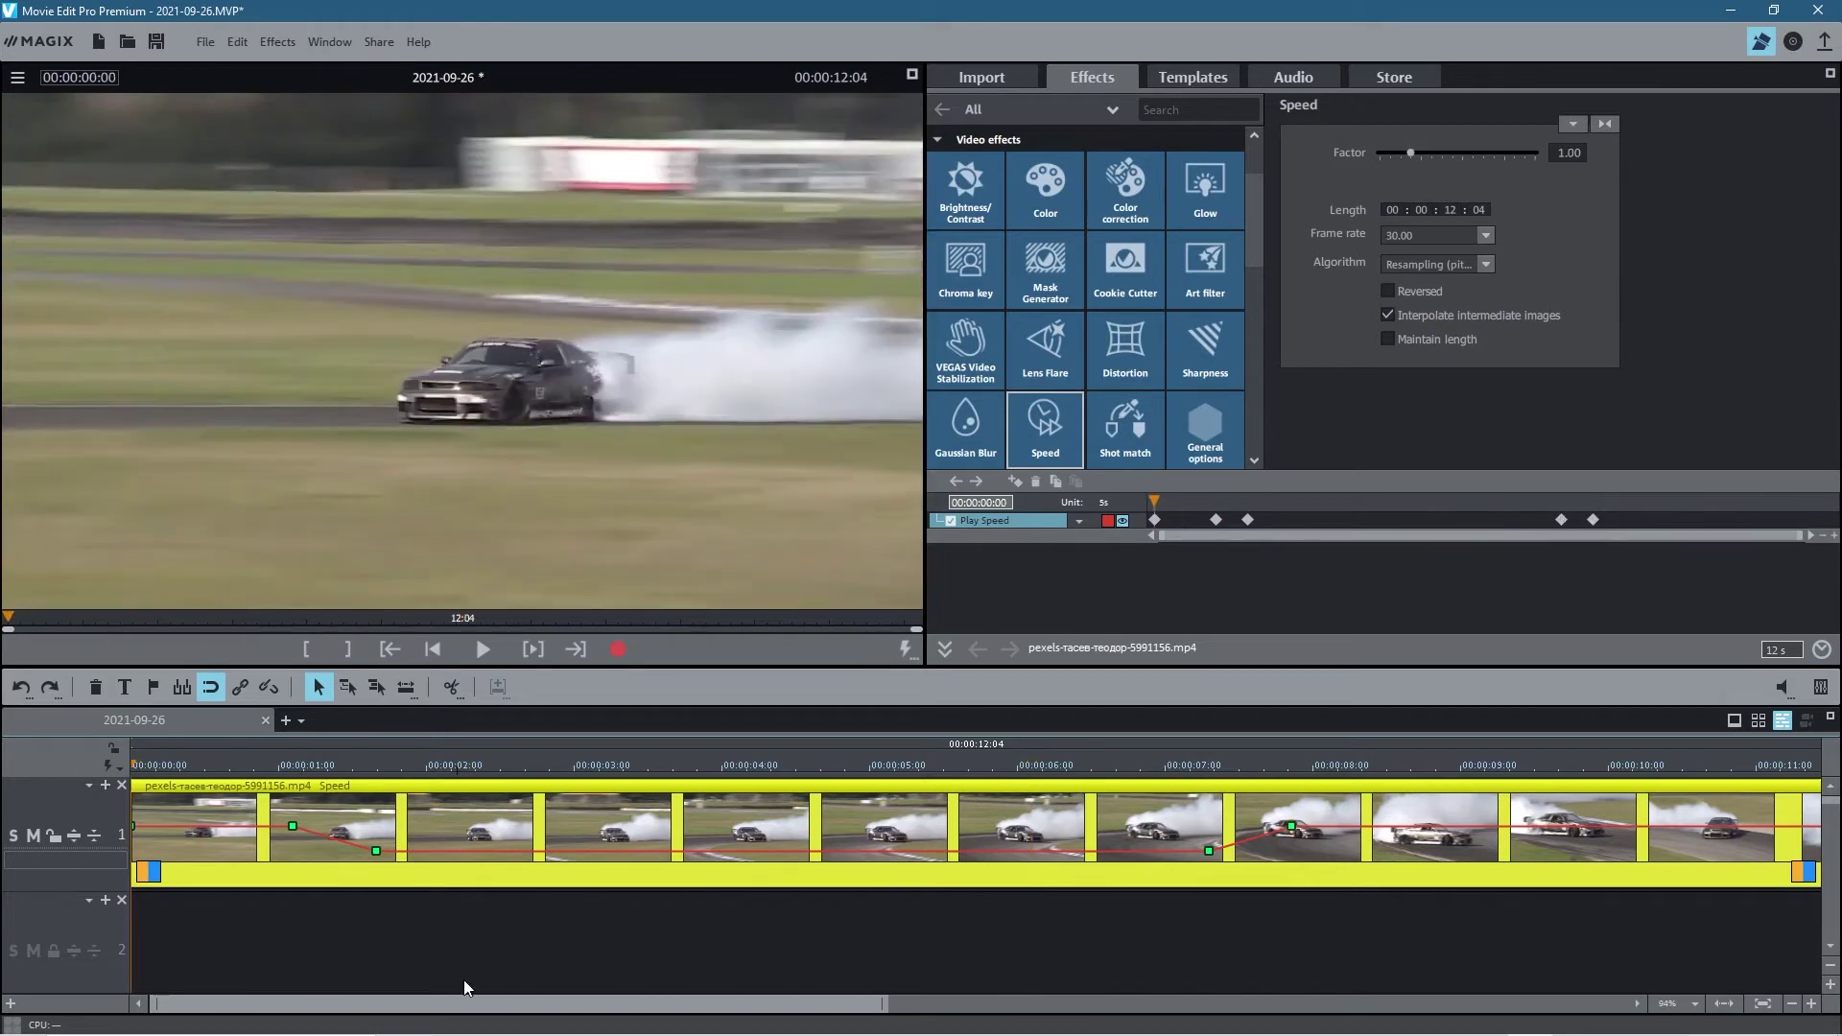
key(space)
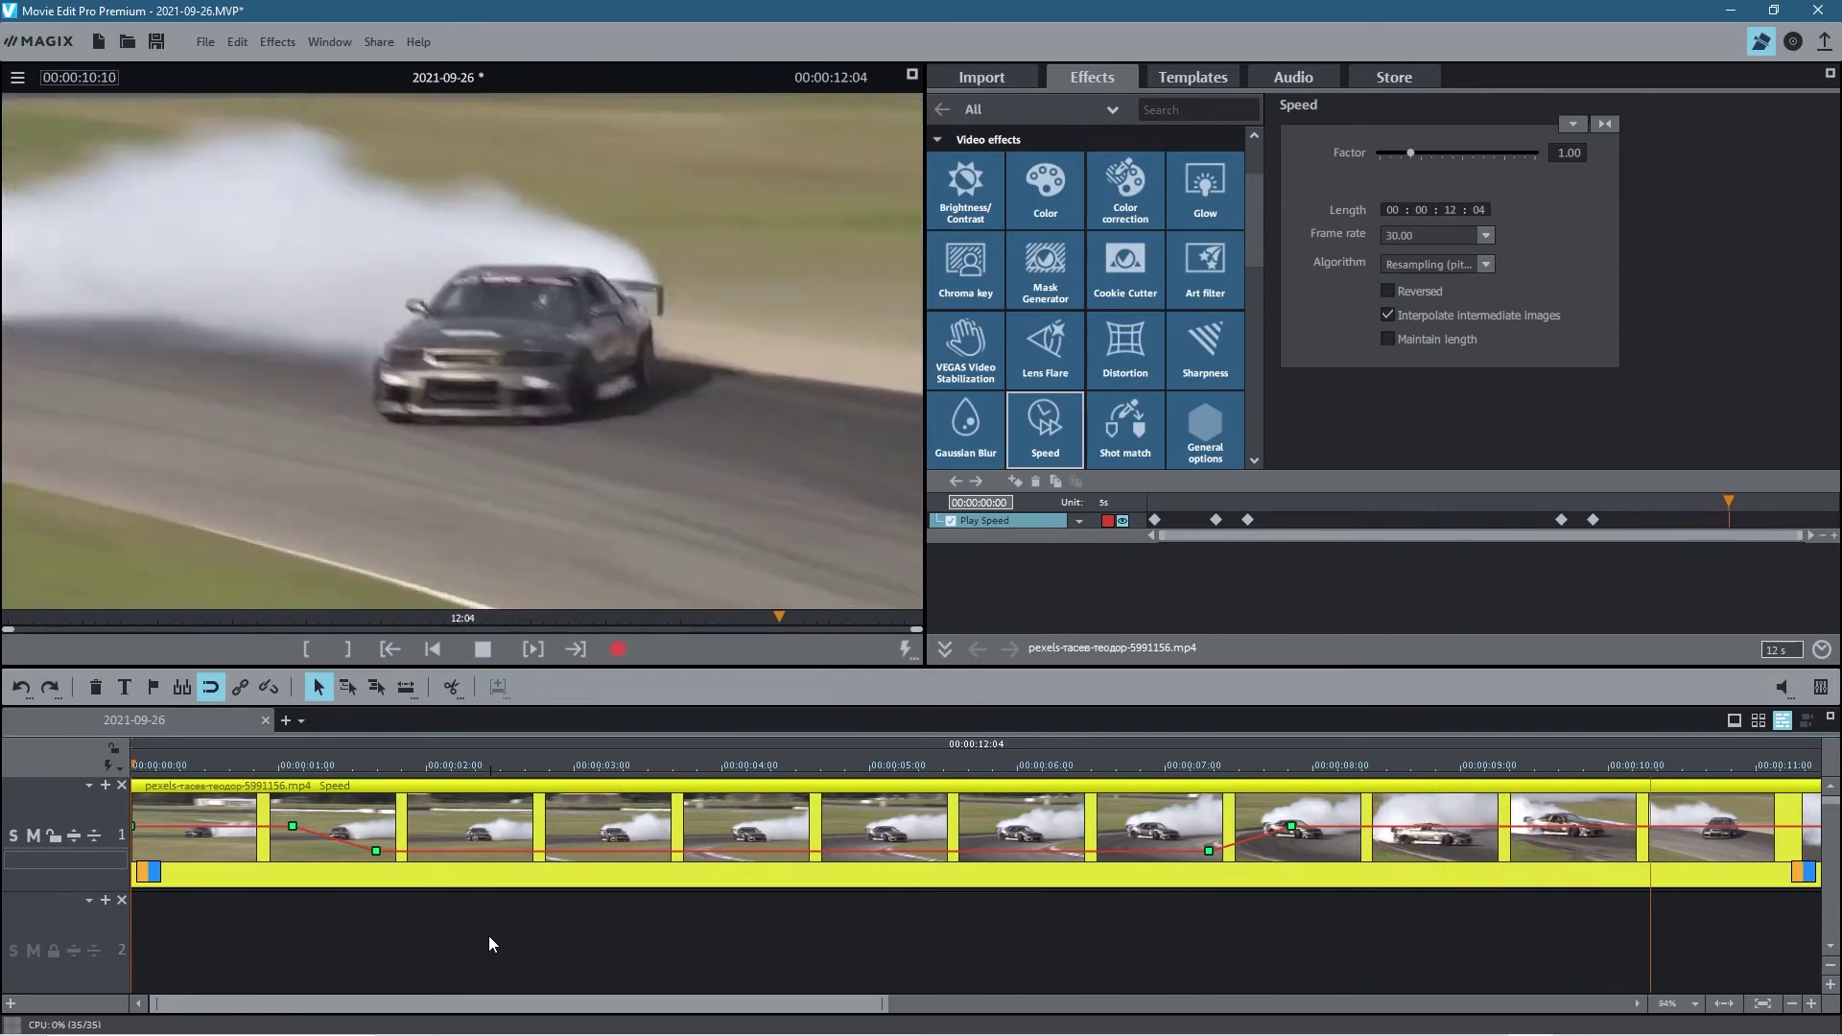
key(space)
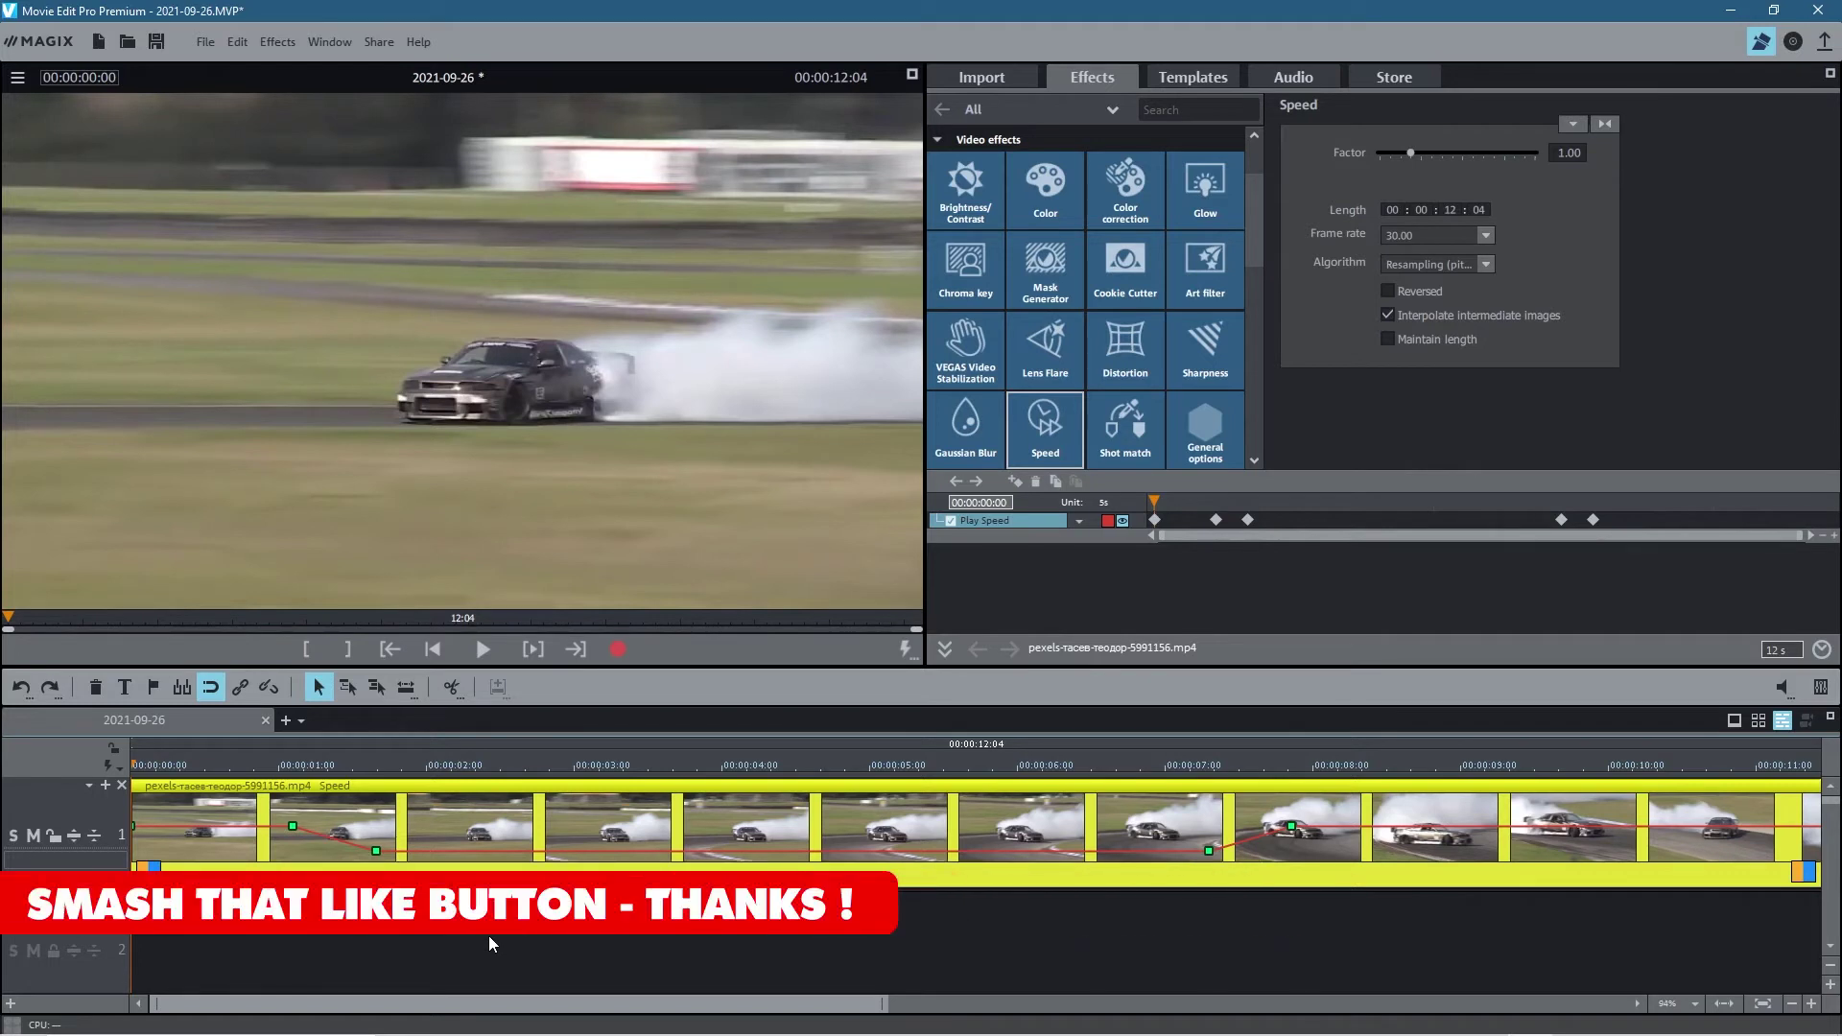
drag(216, 766, 749, 791)
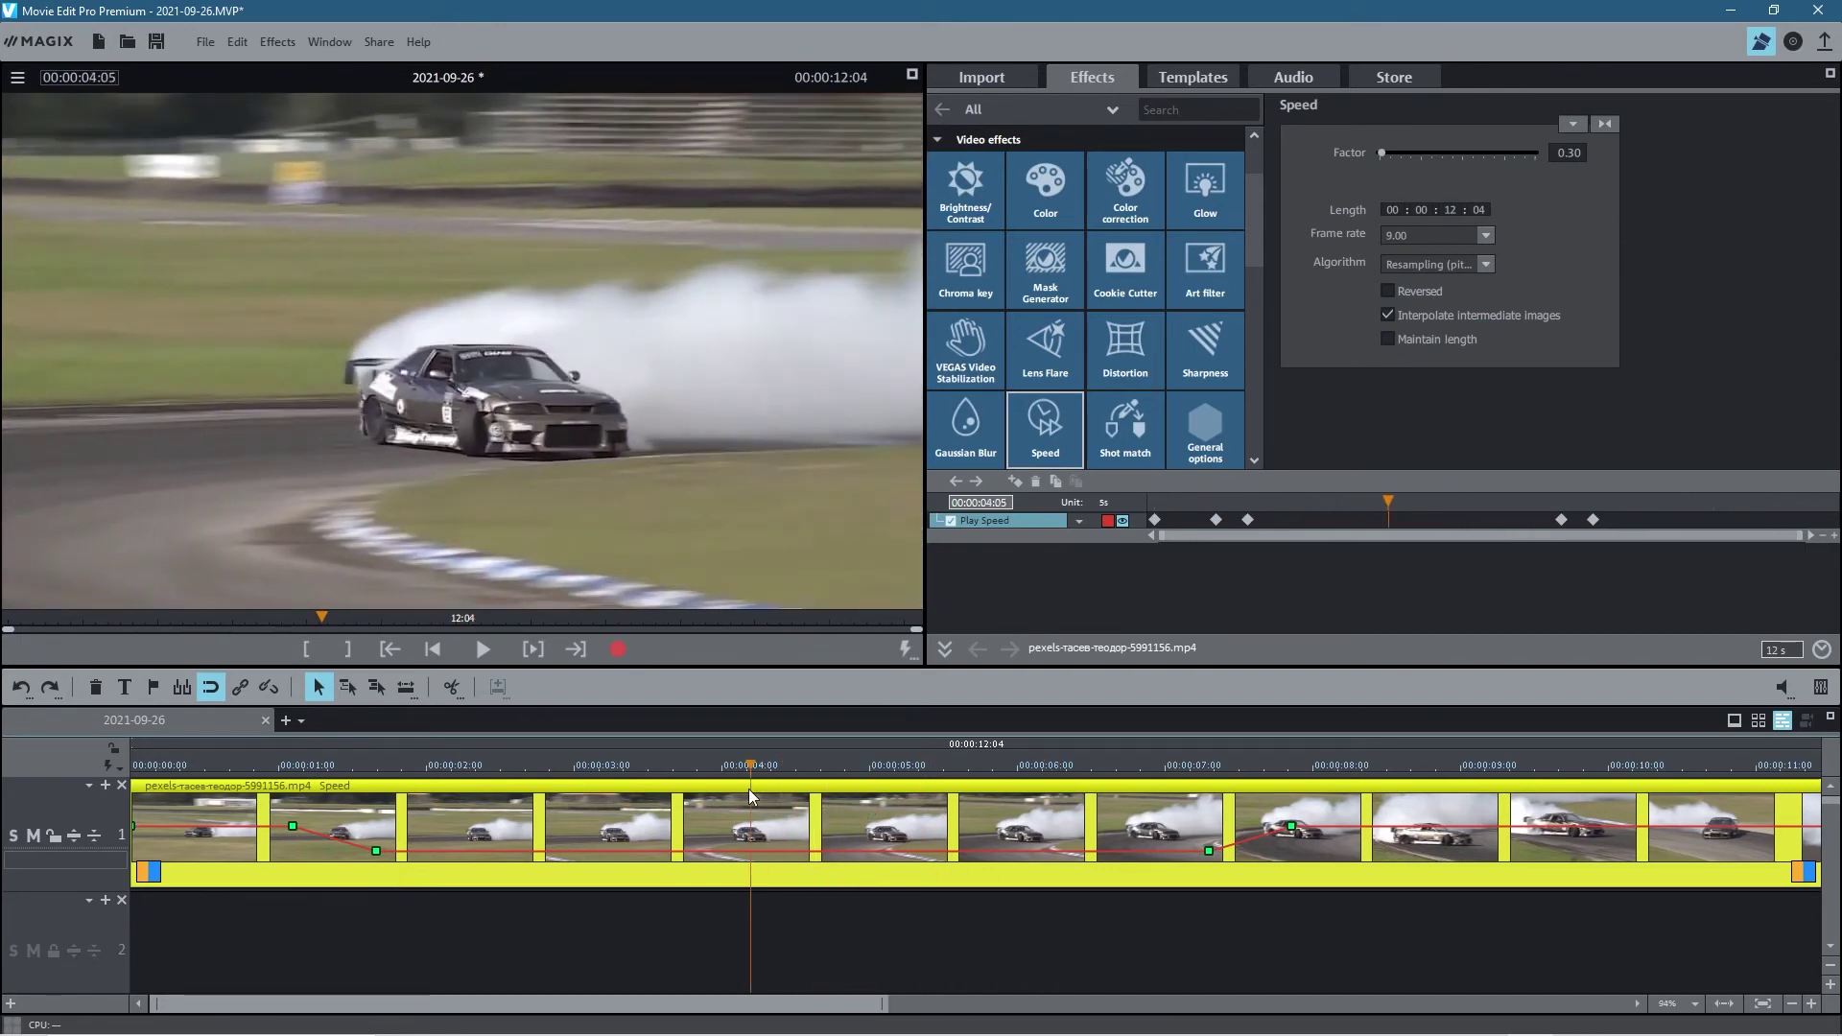
drag(749, 788, 1519, 823)
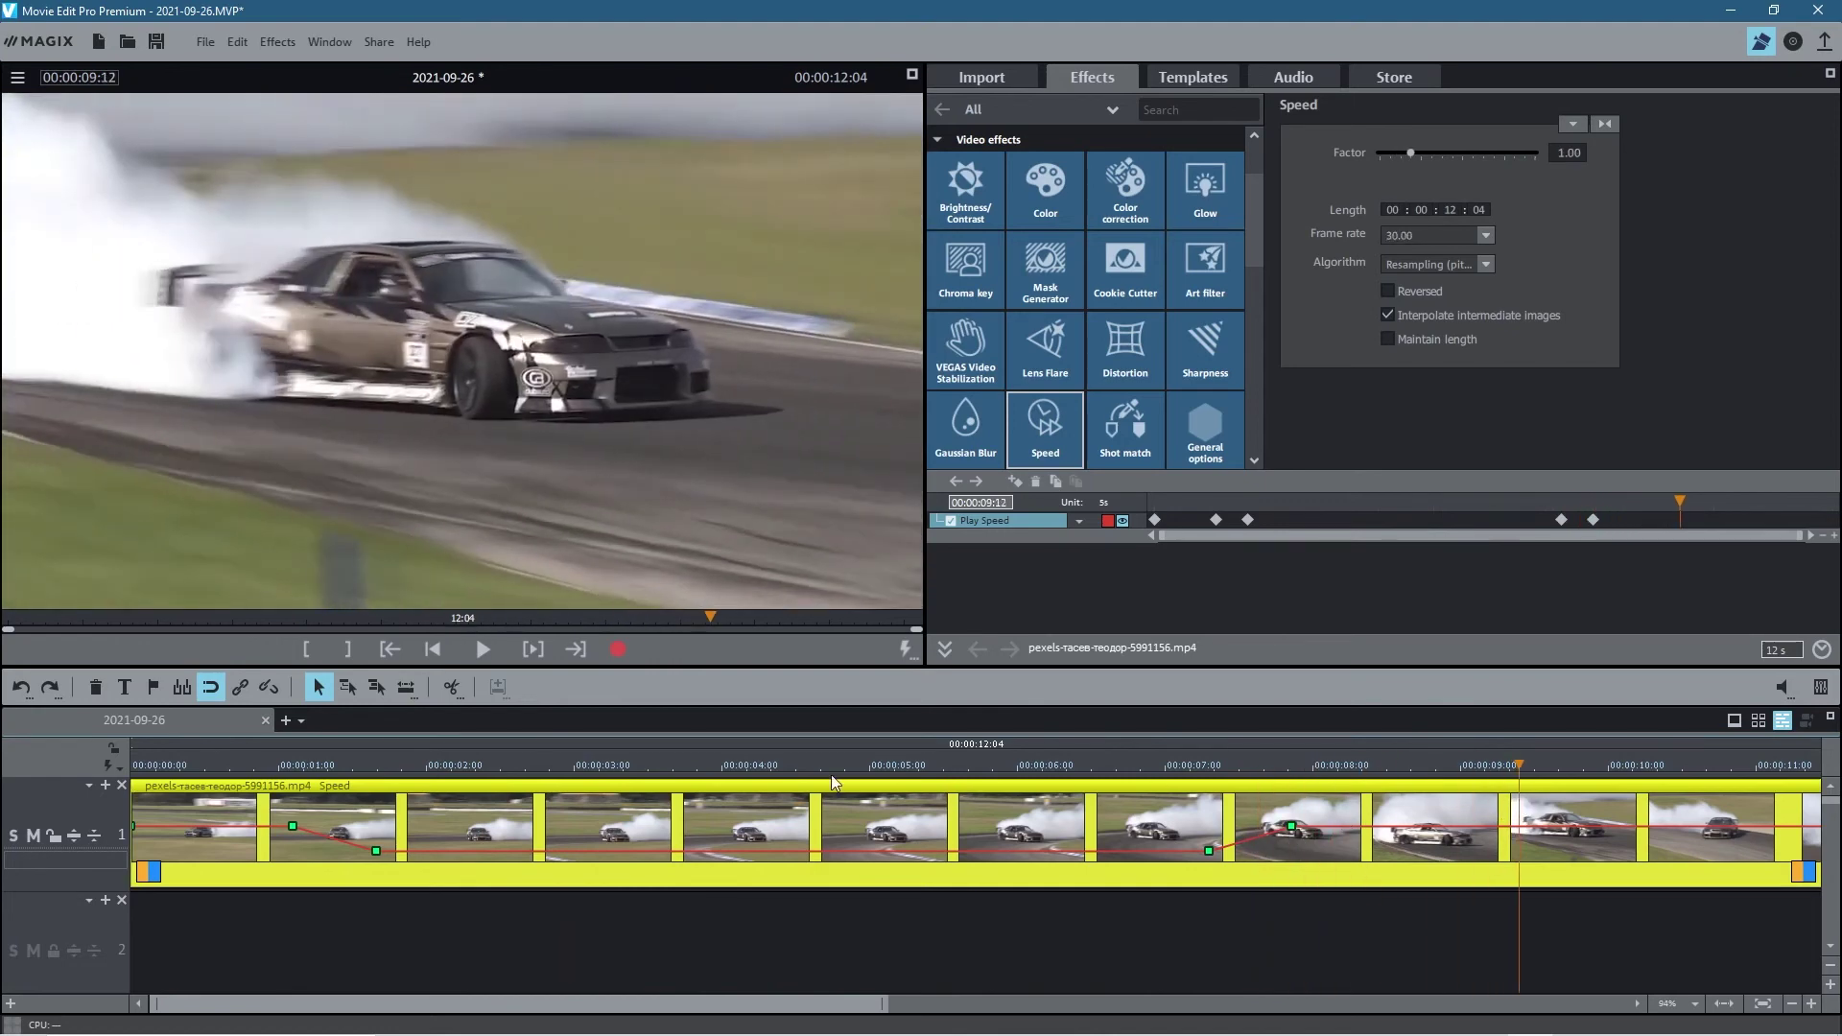
Save the project as 'speed ram' in Desktop > Speed Ramp Video - Movie Edit Pro 2022.
click(206, 44)
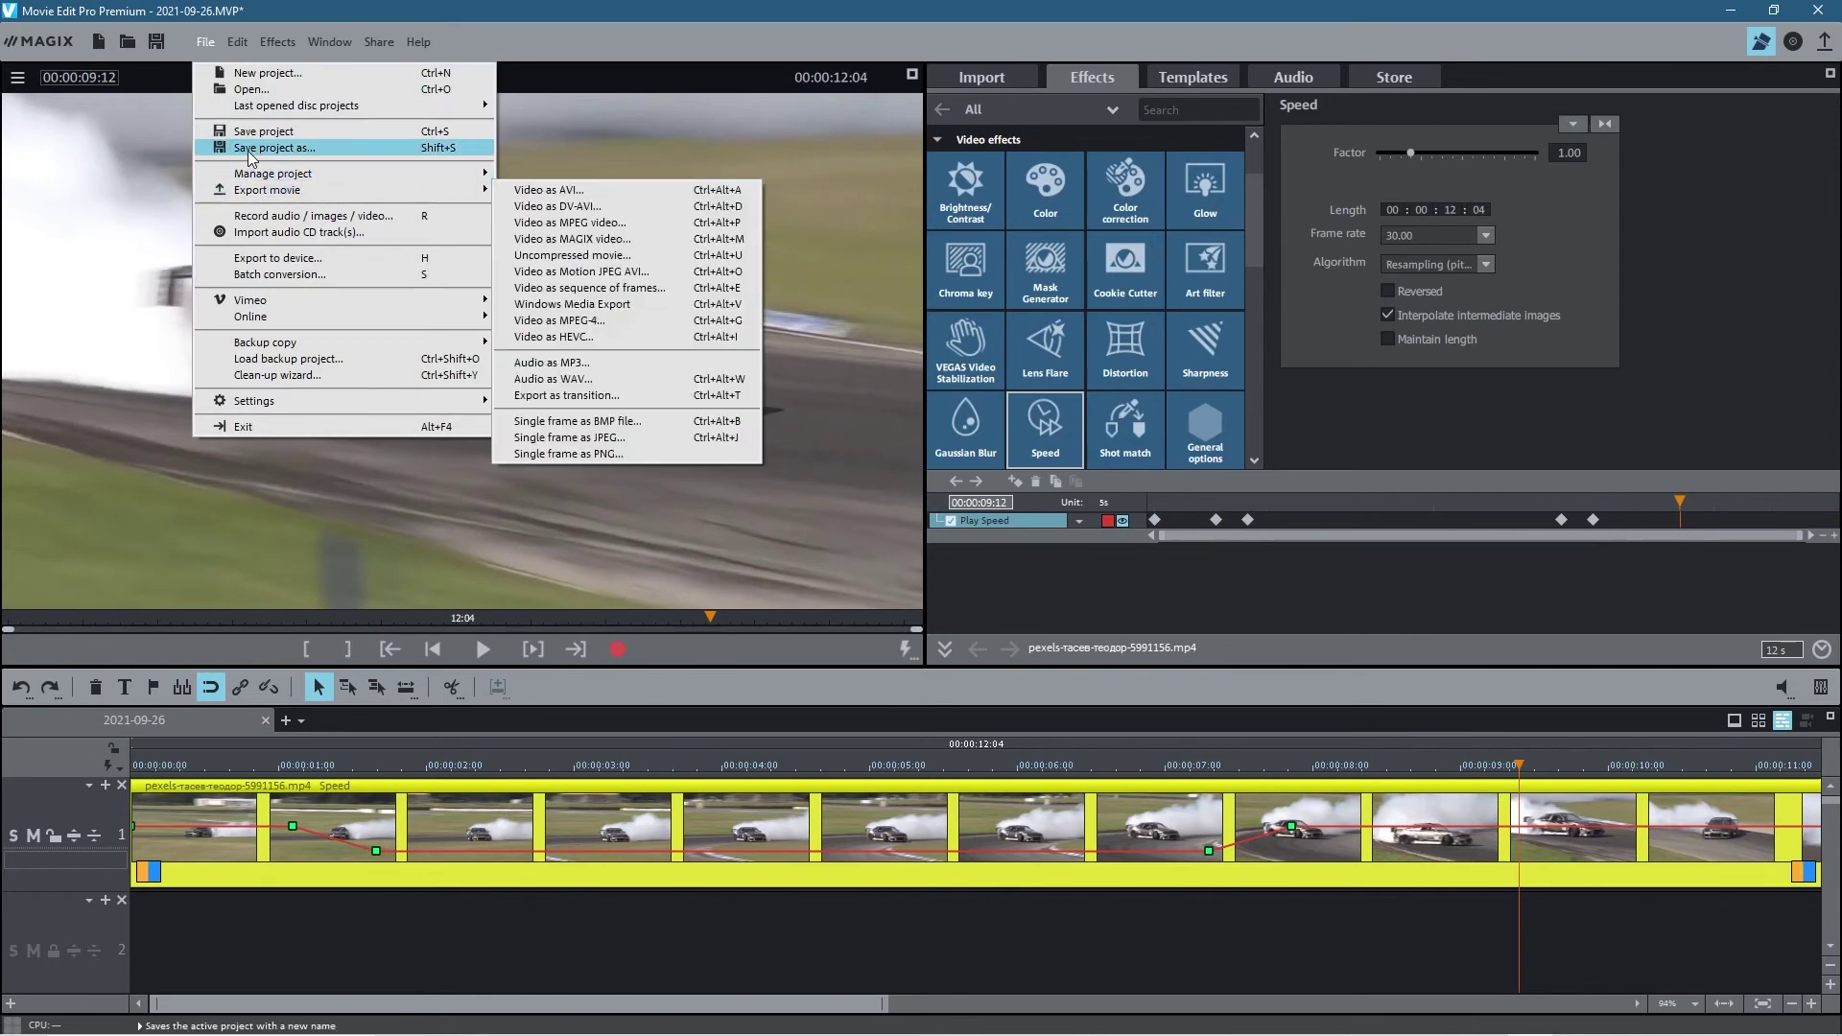
click(278, 148)
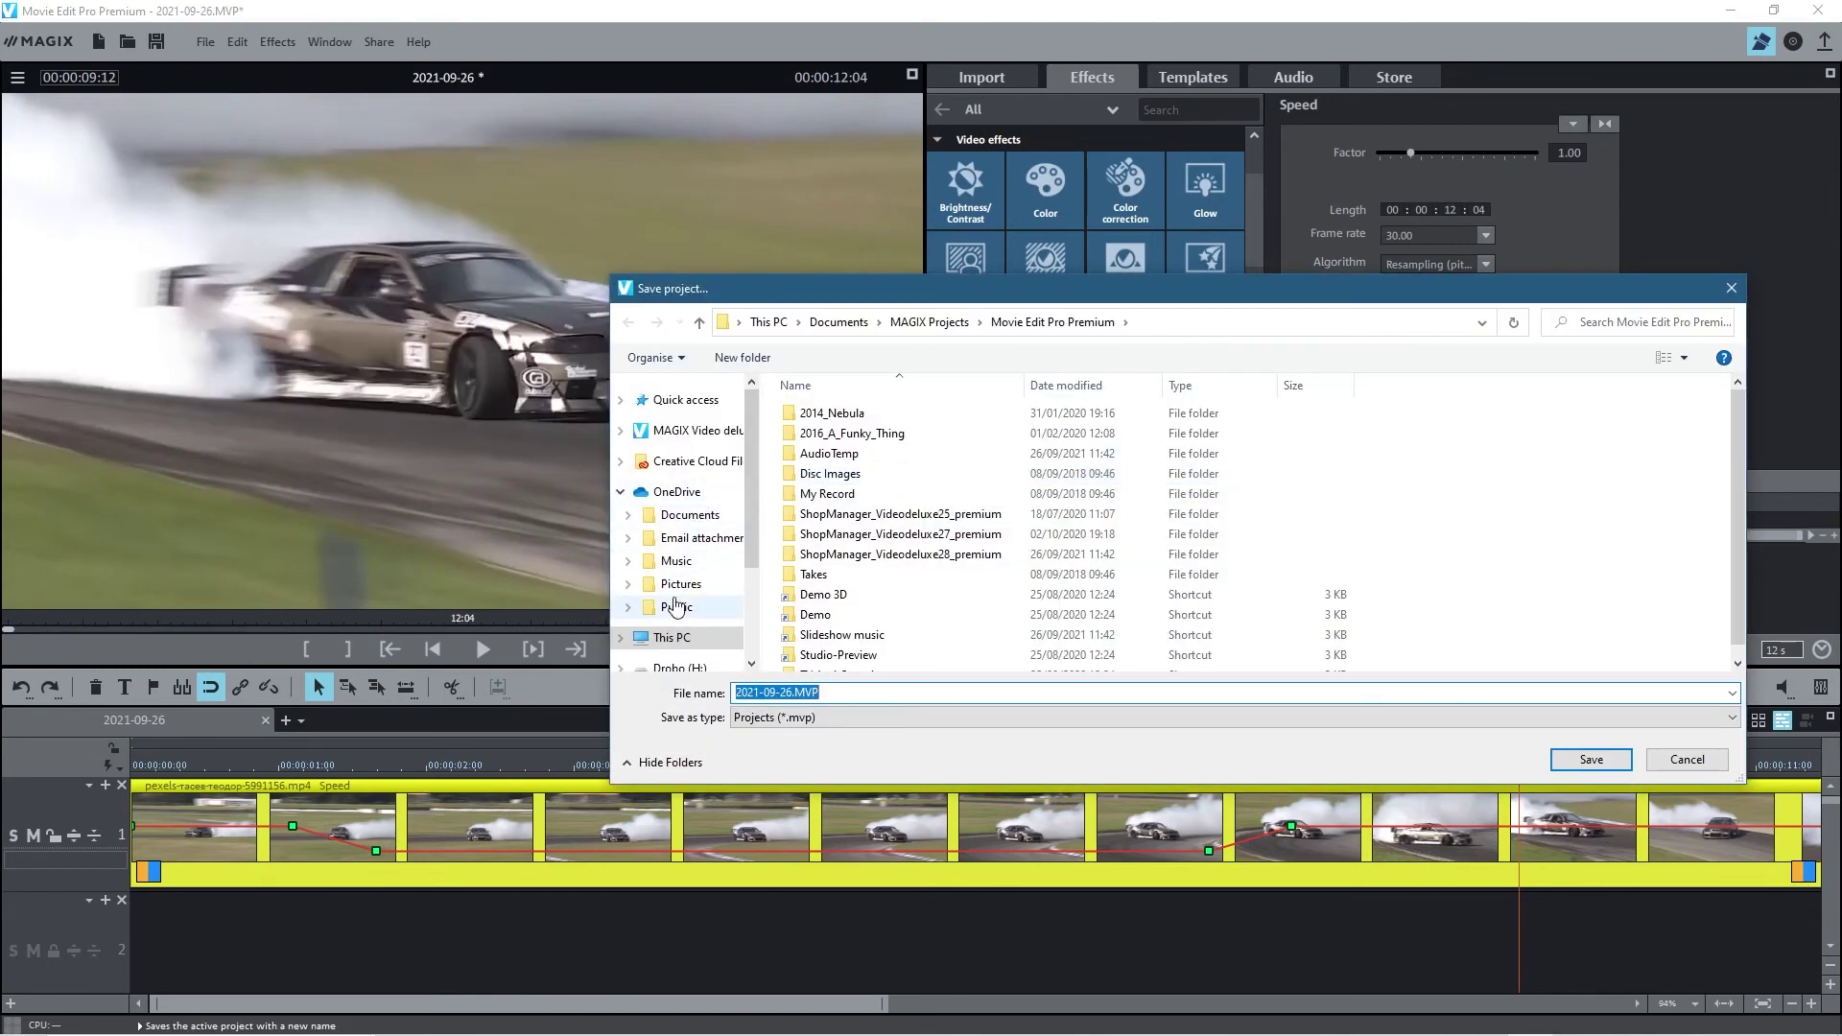
click(672, 637)
double_click(1074, 432)
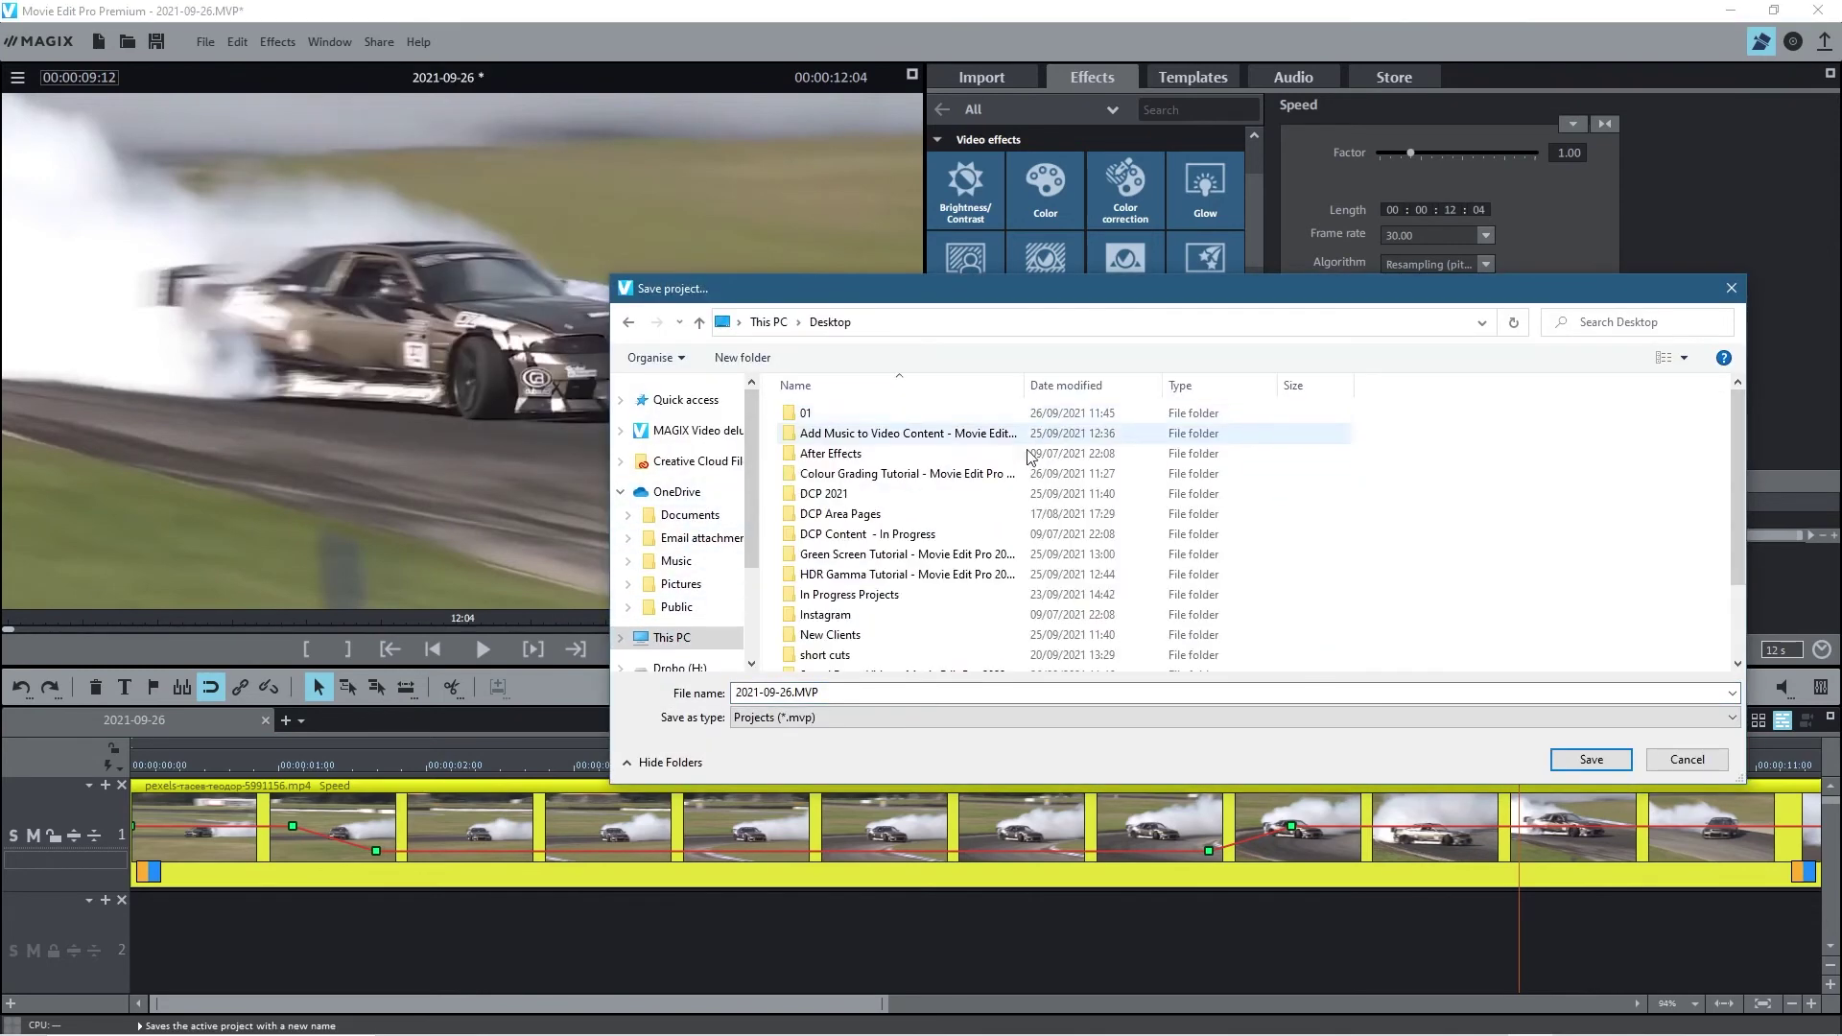
scroll(918, 583, down, 2)
double_click(921, 637)
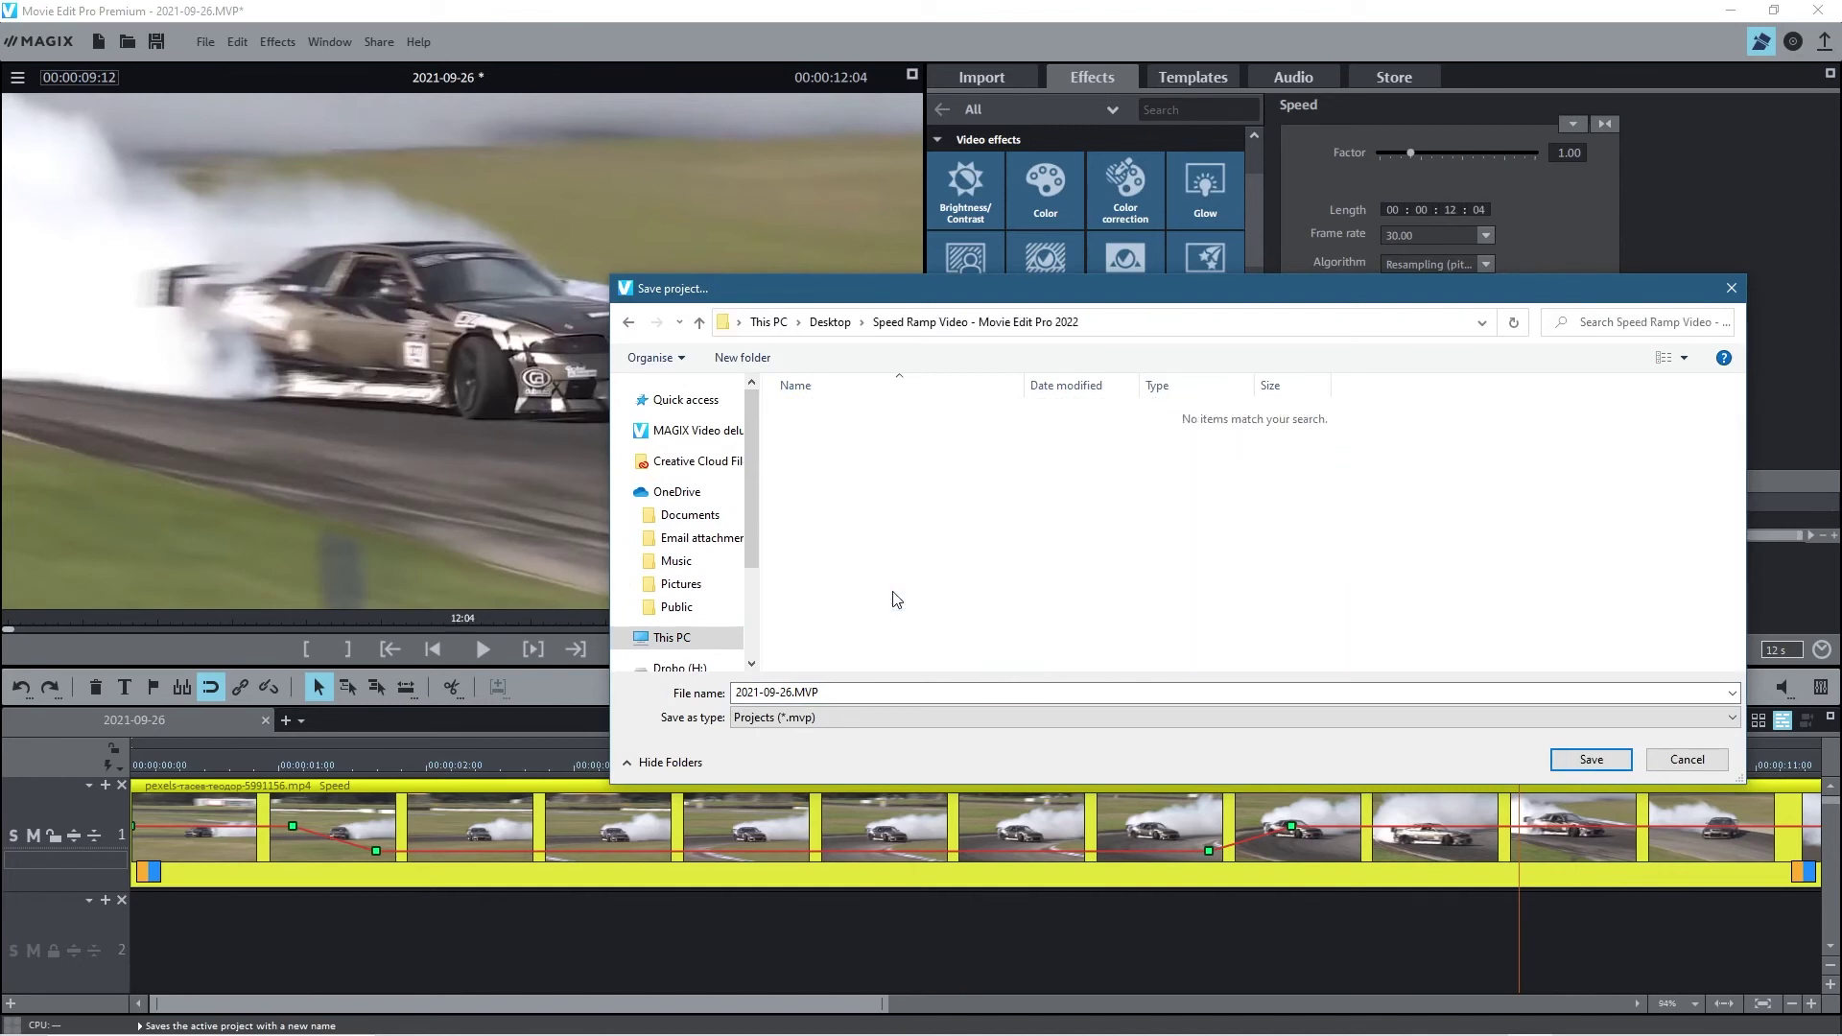
double_click(813, 691)
text(speed)
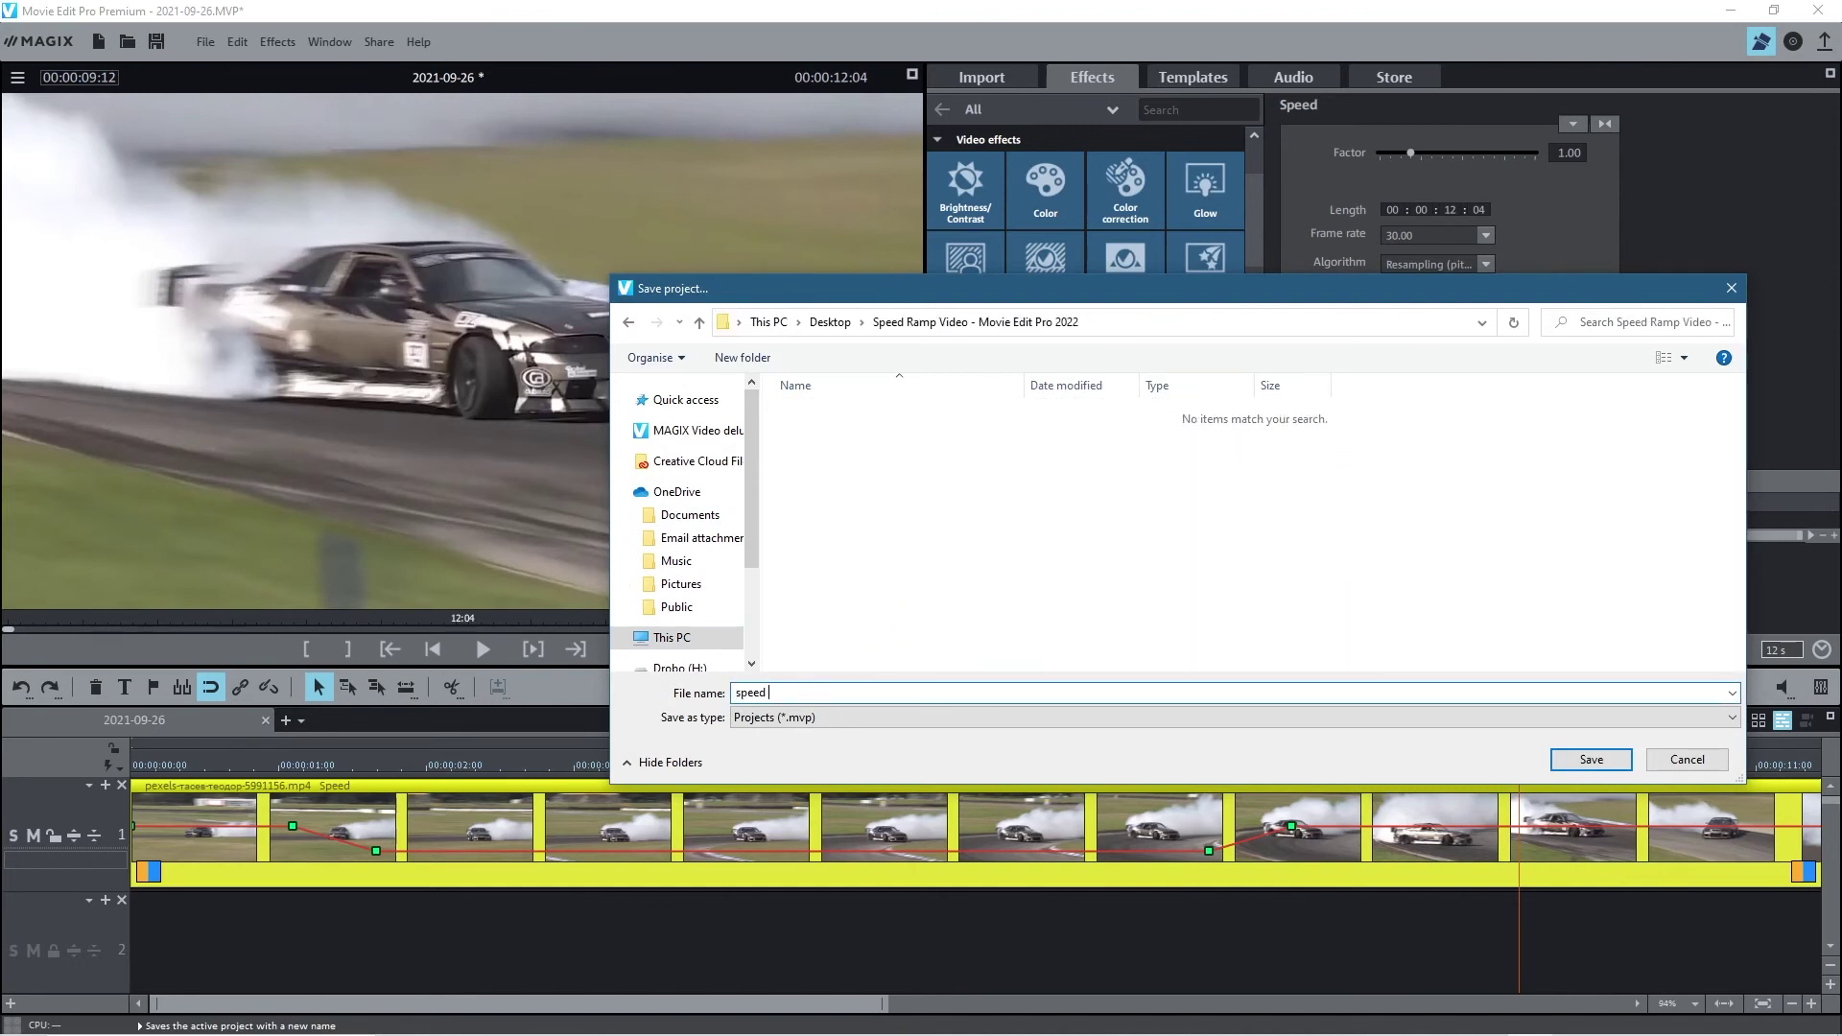
text( ram)
click(1595, 759)
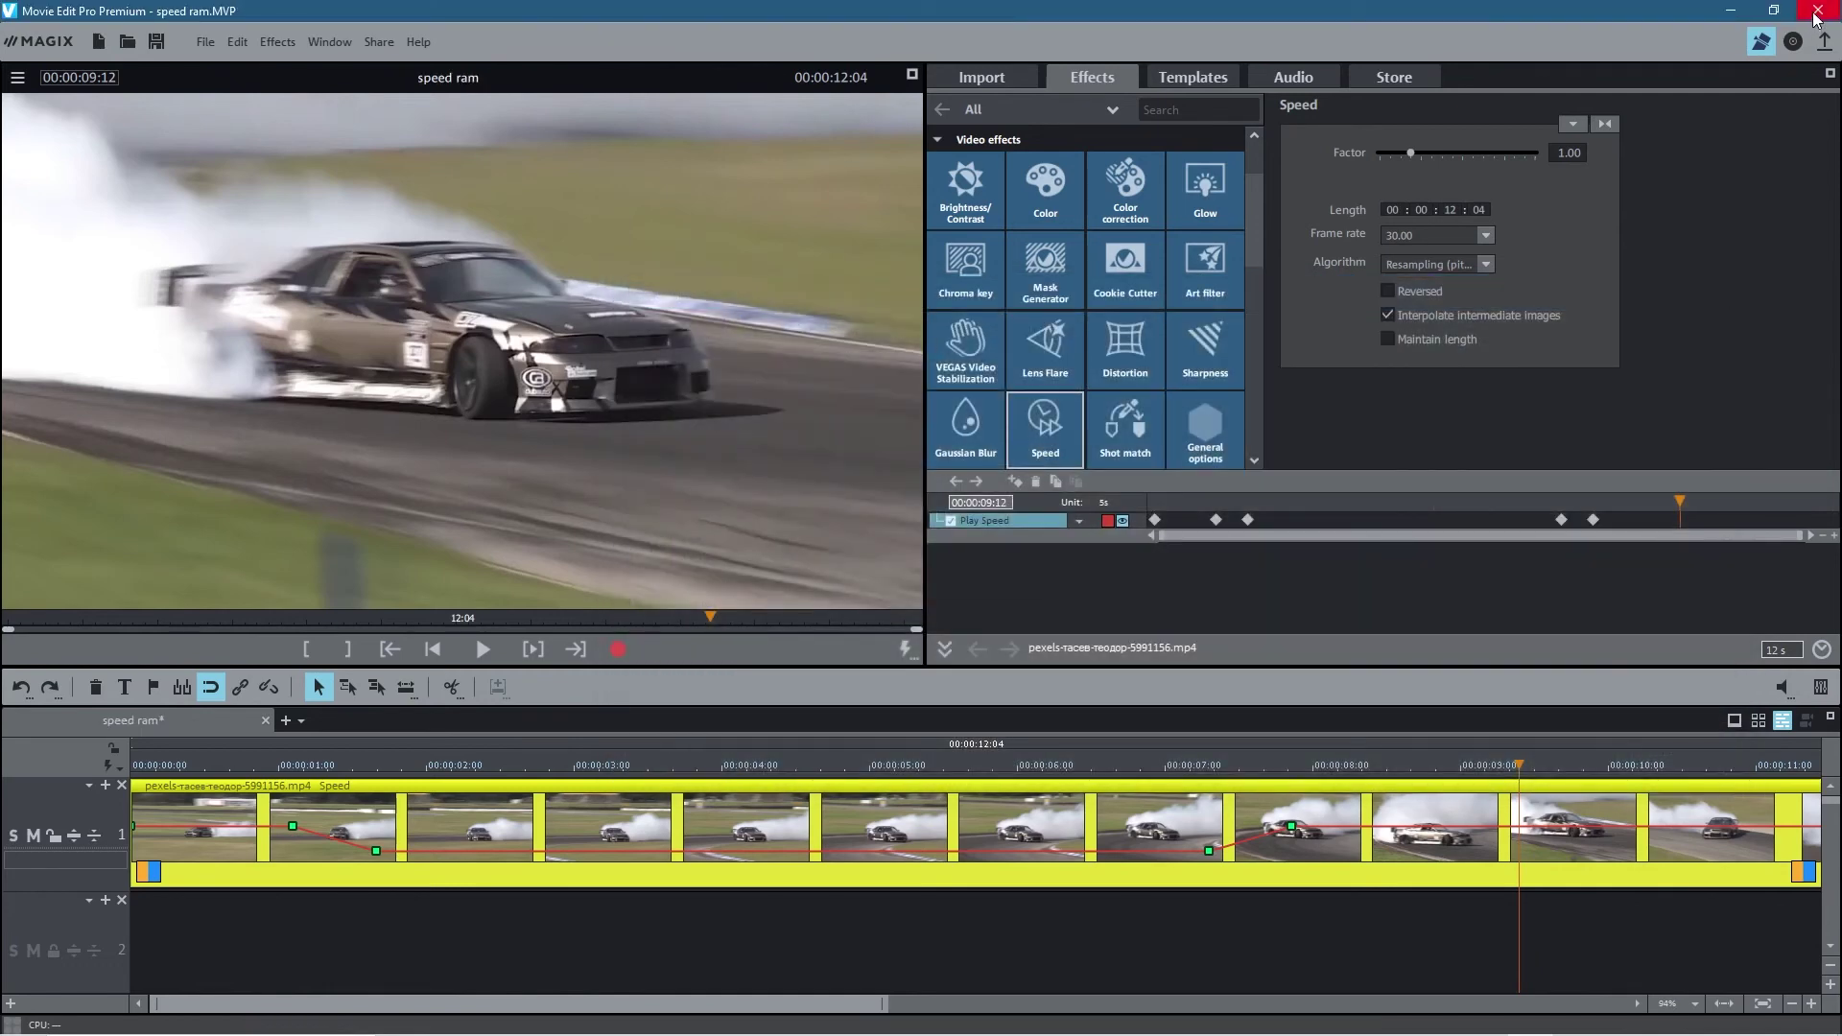
Close Movie Edit Pro and select speed ram.MVP in the Speed Ramp Video folder.
click(1817, 14)
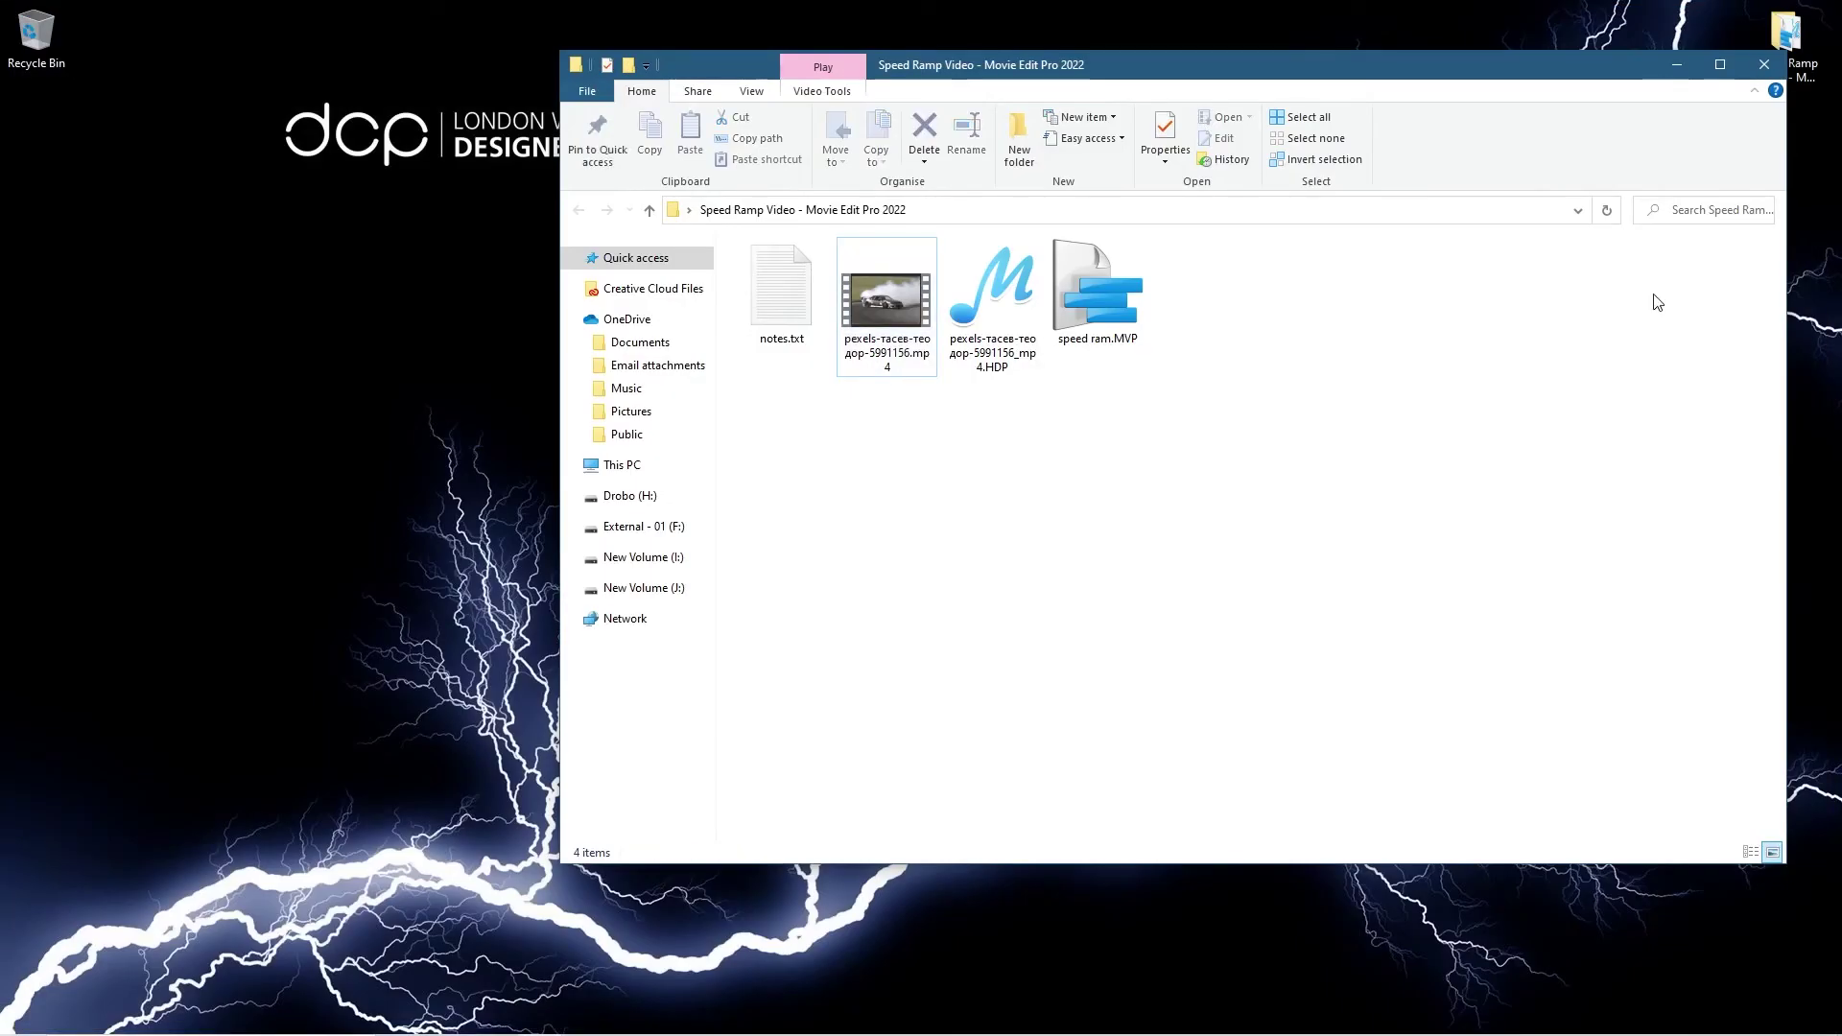
click(1090, 305)
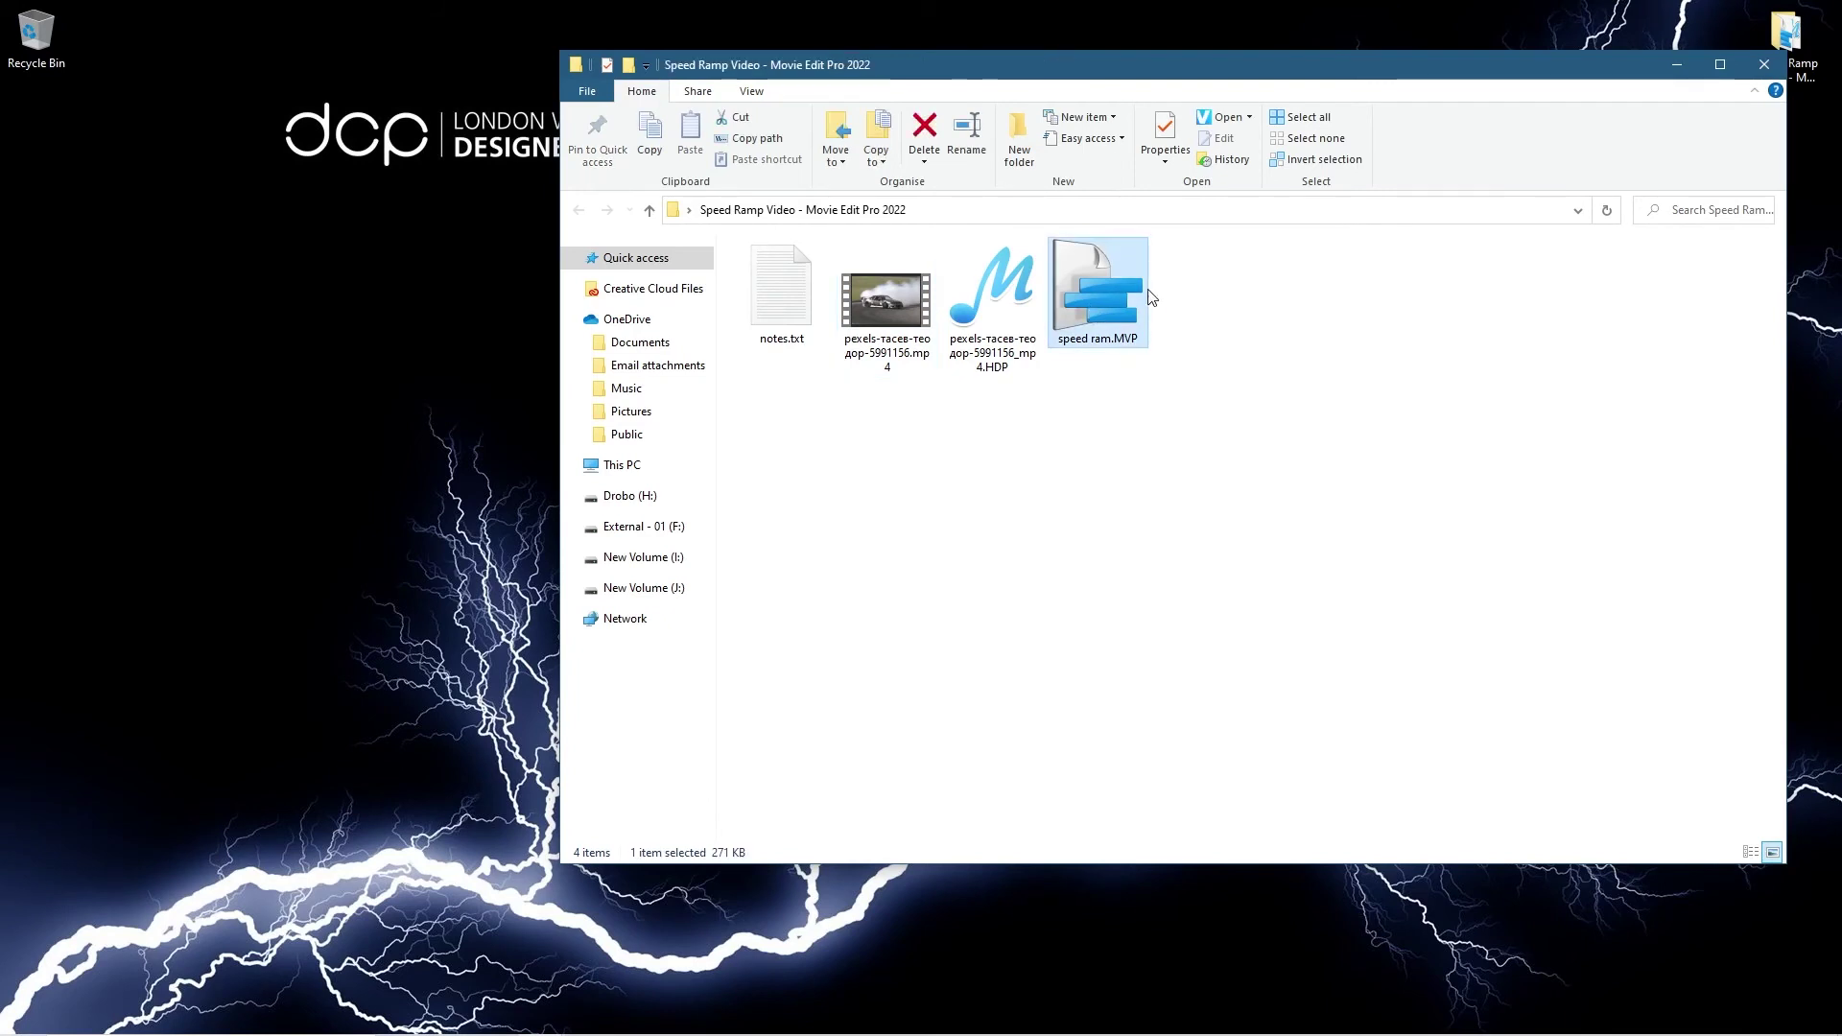